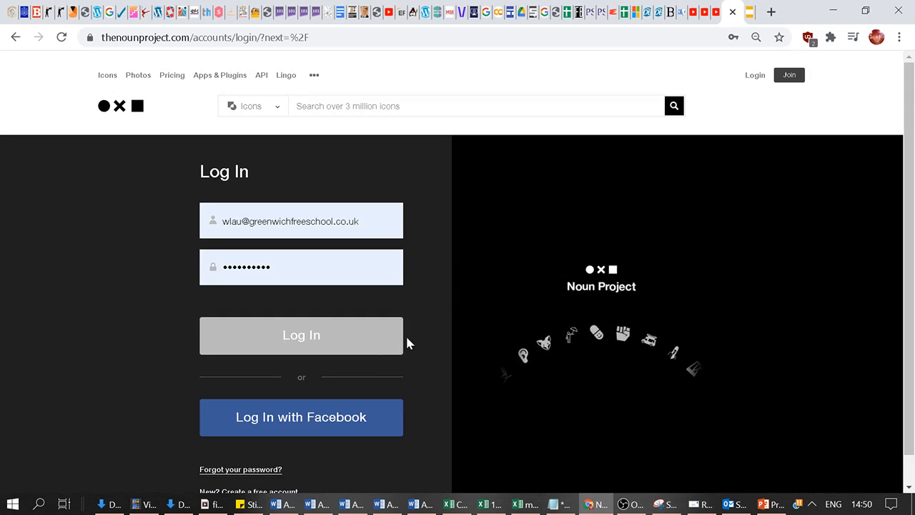
- Log in to the Noun Project with the prefilled credentials and search the icons for "olympics"
left_click(380, 345)
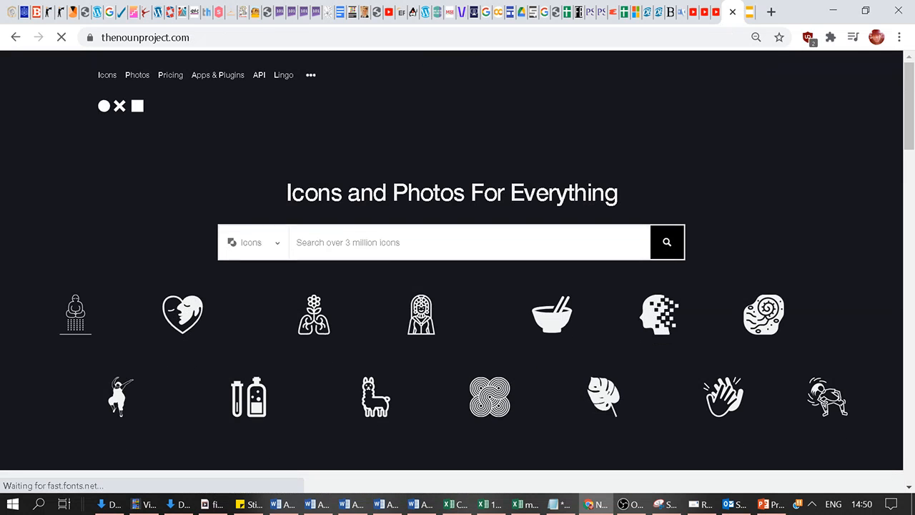
left_click(348, 242)
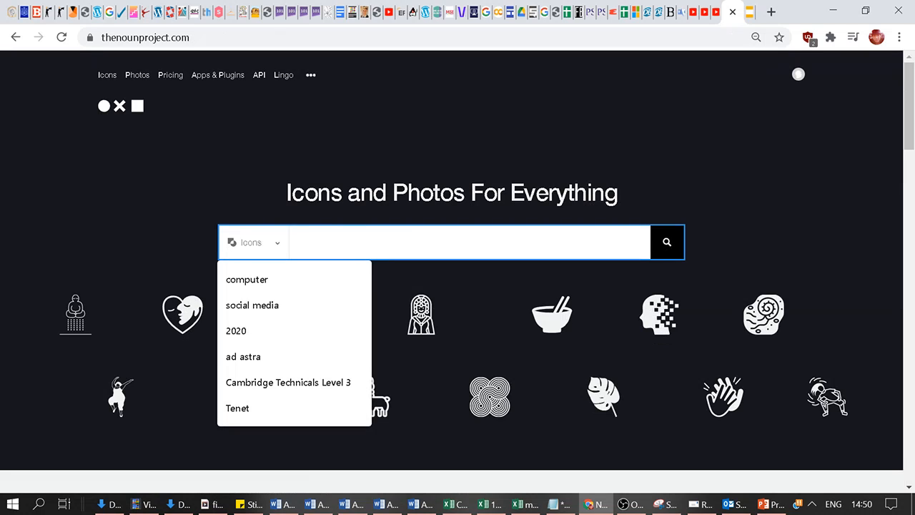
type("ol")
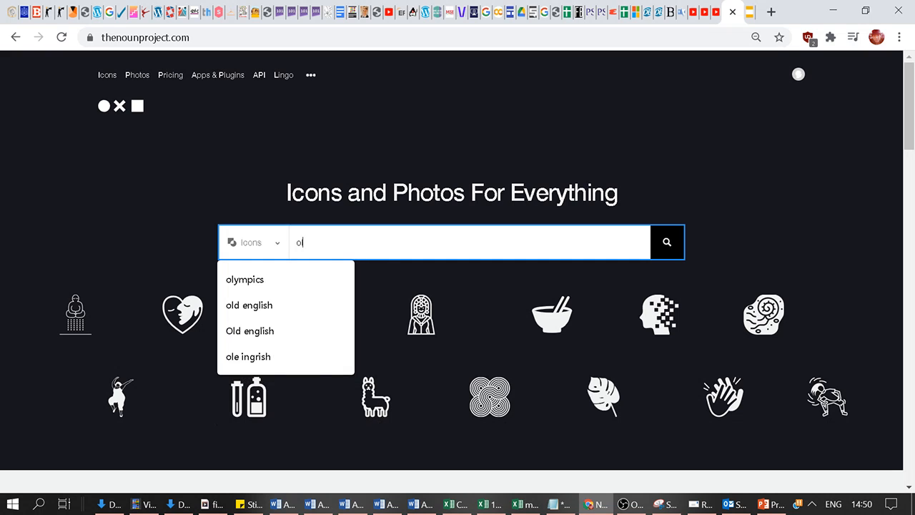
type("ympics")
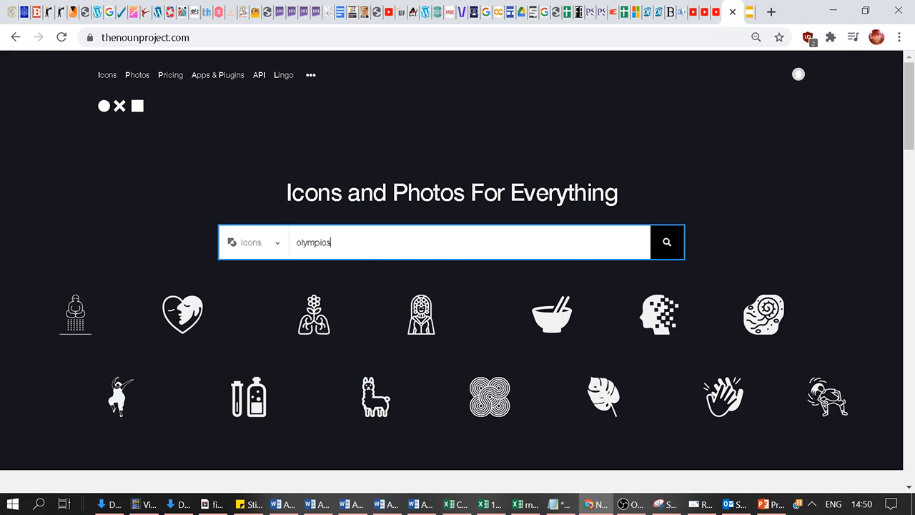
key("Return")
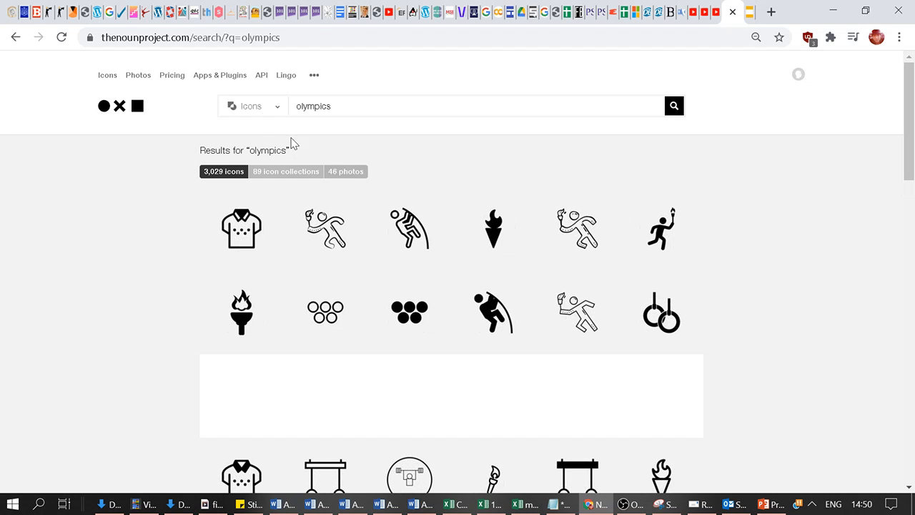
- Browse the icon collections for the olympics search and open the "Olympic Games Glyph Icons" collection
left_click(281, 177)
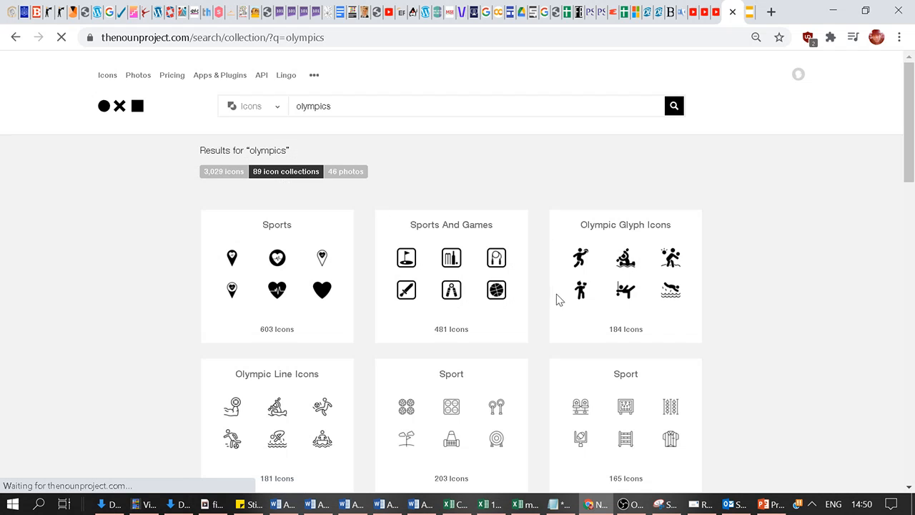
scroll(813, 314, "down", 2)
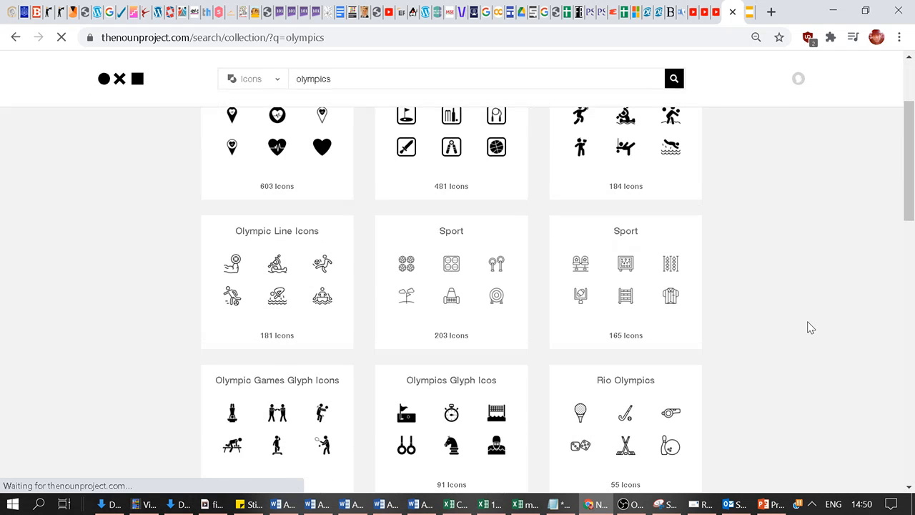
scroll(810, 327, "down", 1)
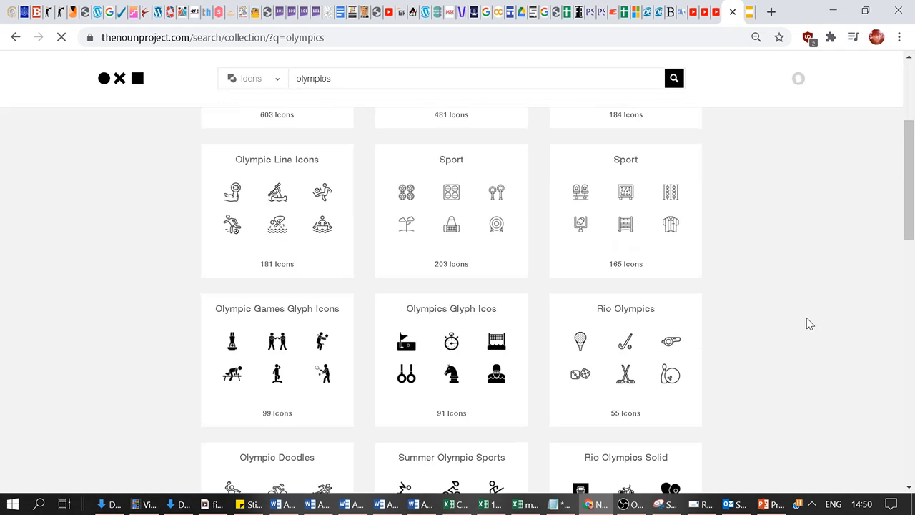
scroll(810, 324, "down", 2)
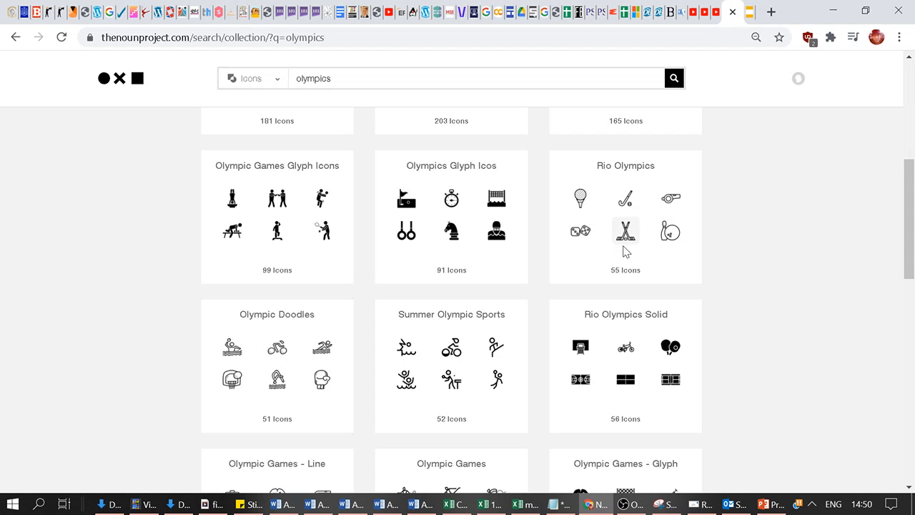
scroll(688, 281, "up", 2)
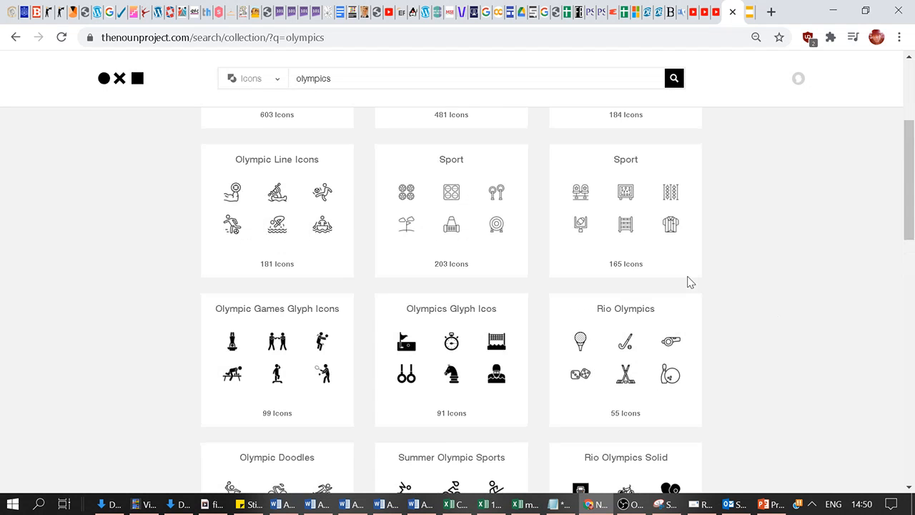
scroll(687, 282, "up", 2)
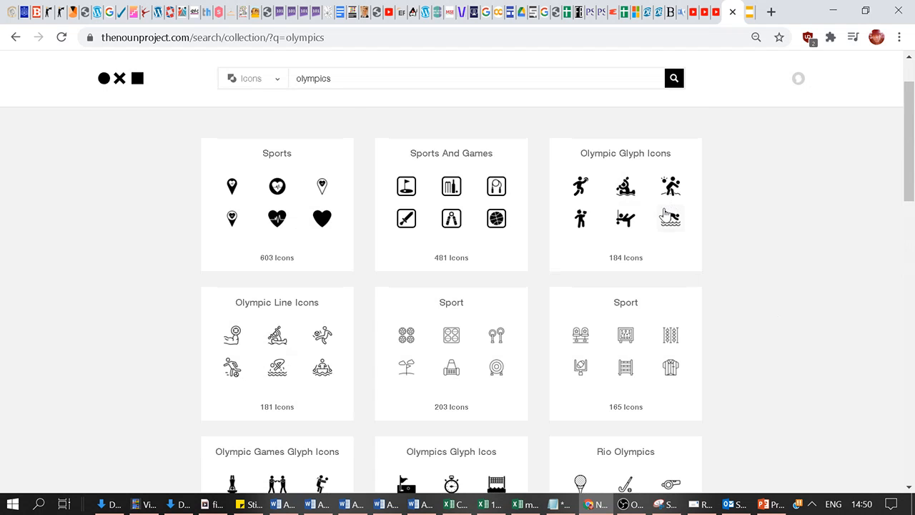
scroll(699, 233, "down", 2)
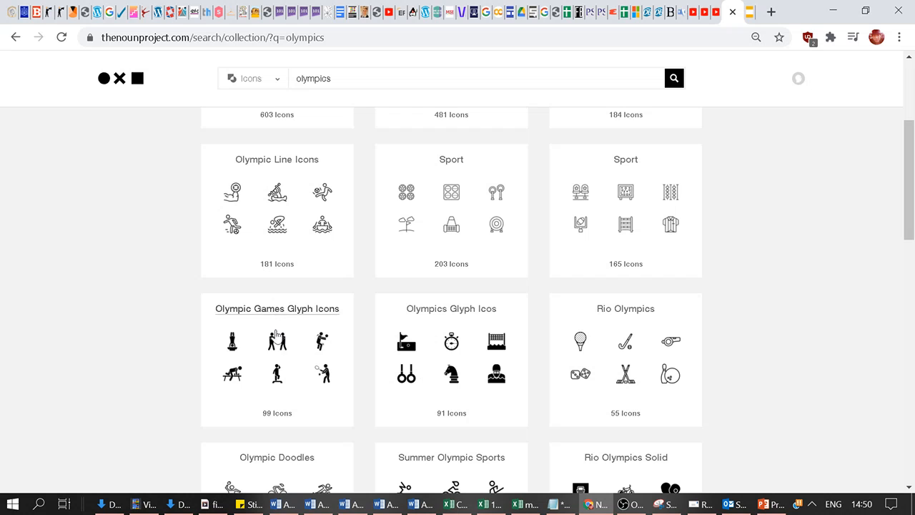
left_click(310, 308)
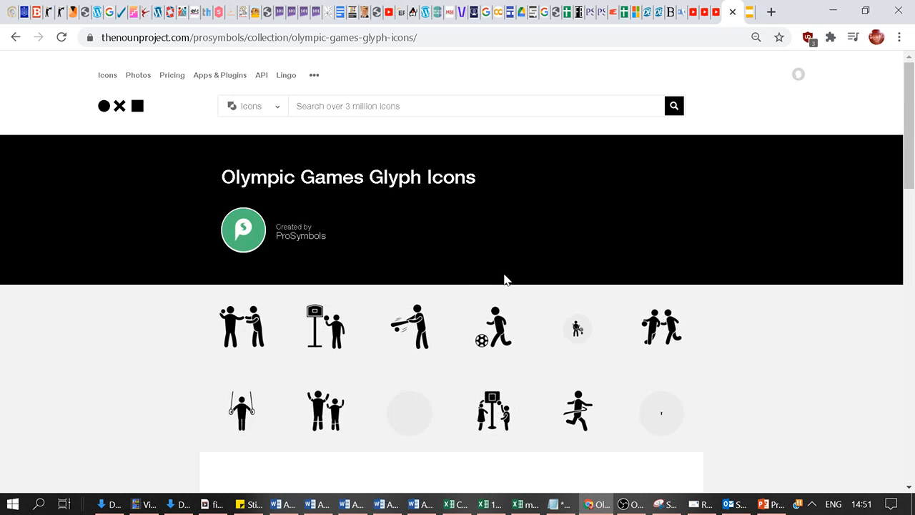
- Look through the collection and open the Gymnastics icon of a figure doing a handstand
scroll(752, 360, "down", 1)
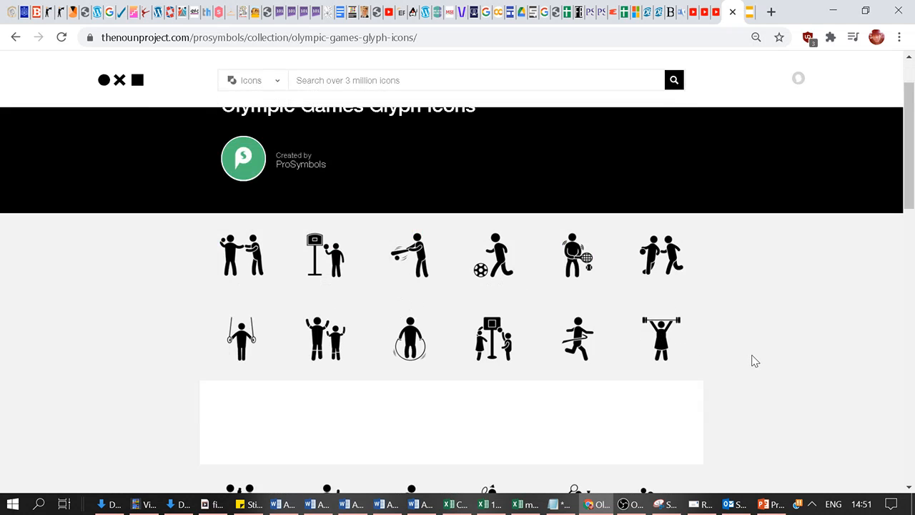
scroll(747, 357, "down", 2)
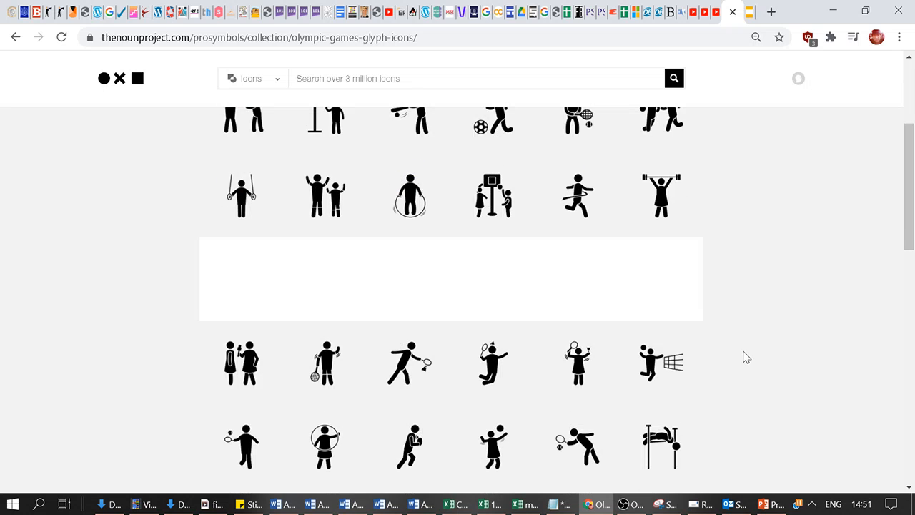
scroll(740, 351, "down", 7)
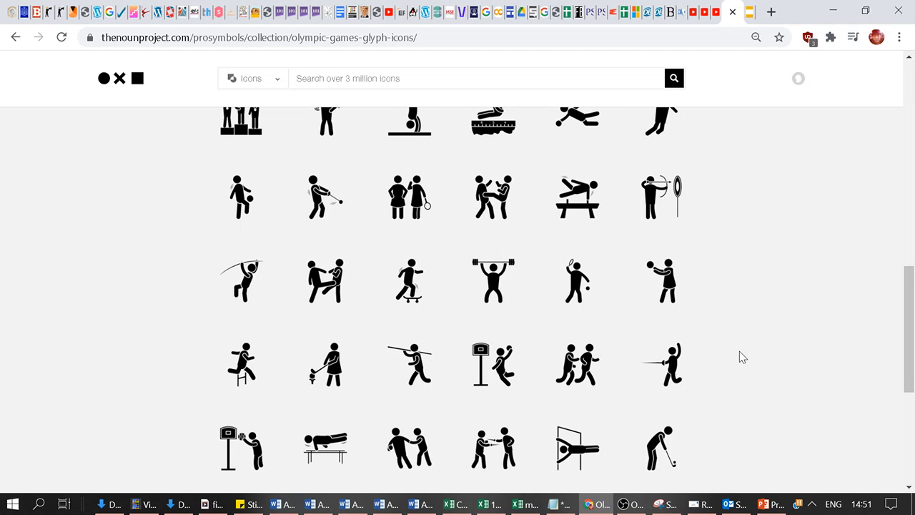
scroll(744, 353, "up", 3)
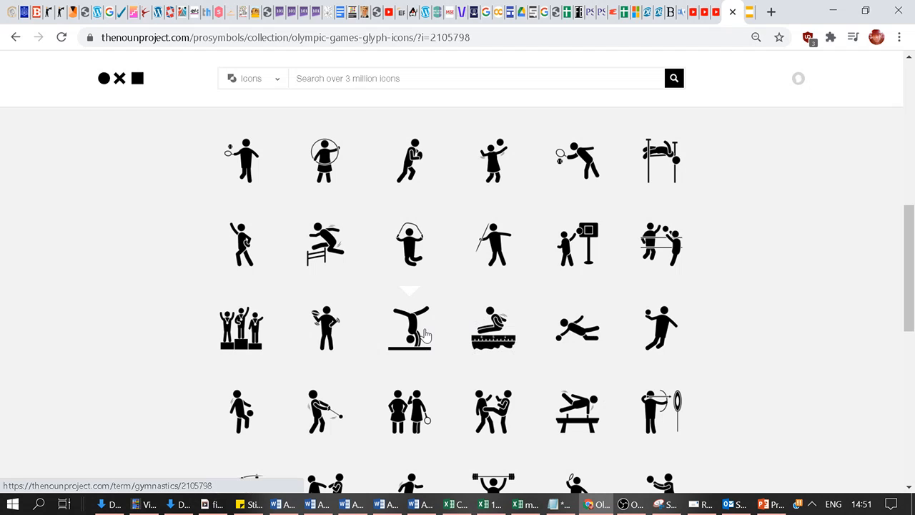
left_click(438, 332)
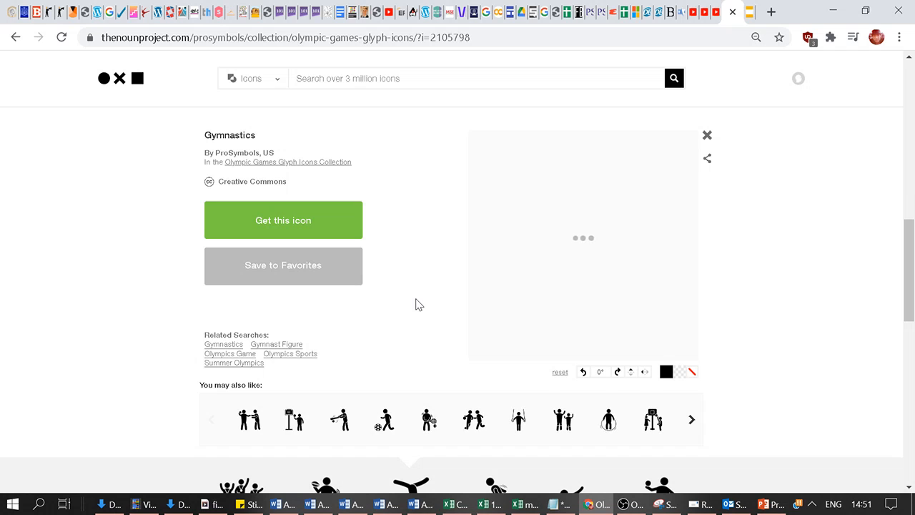
- Download the Gymnastics icon as a PNG using the Basic Download option with the $0 Creative Commons license
left_click(318, 227)
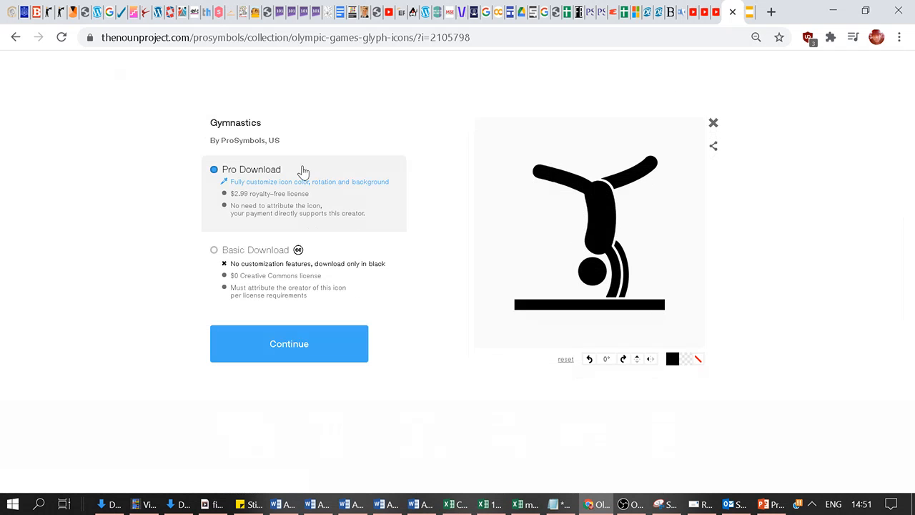
left_click(274, 276)
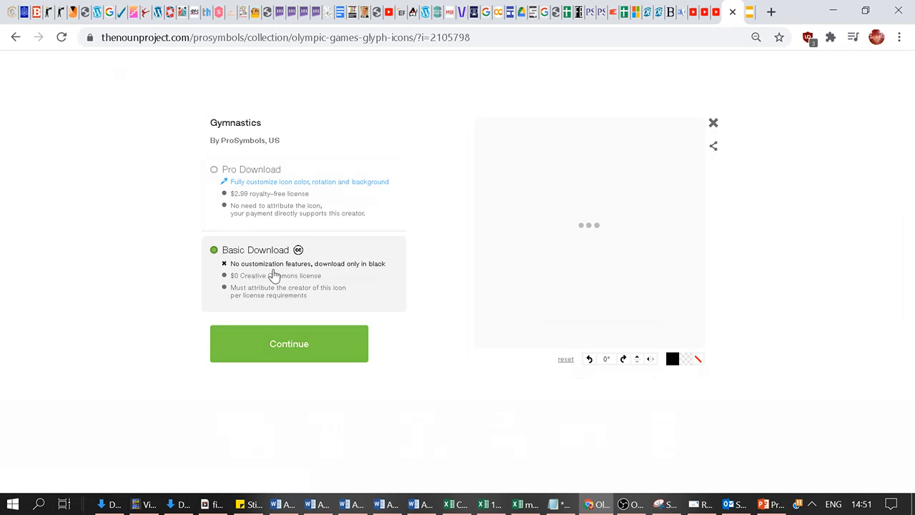
left_click(686, 365)
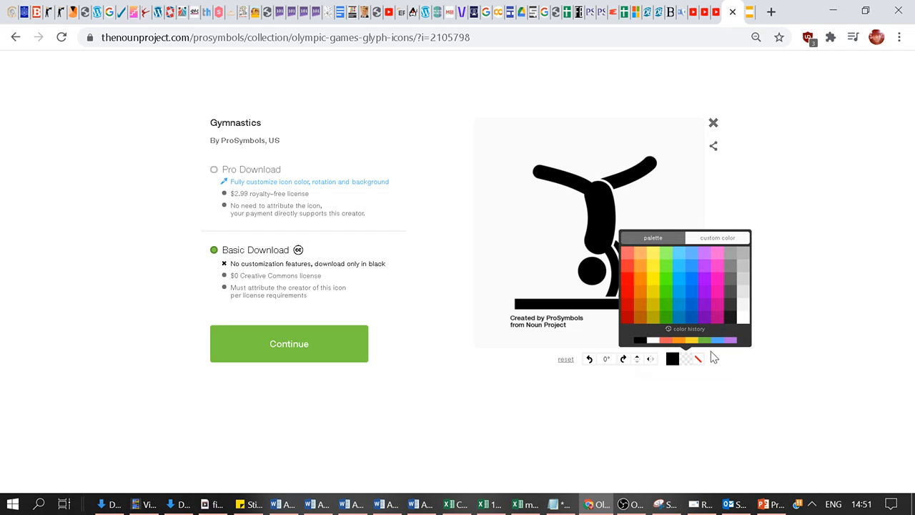
left_click(848, 386)
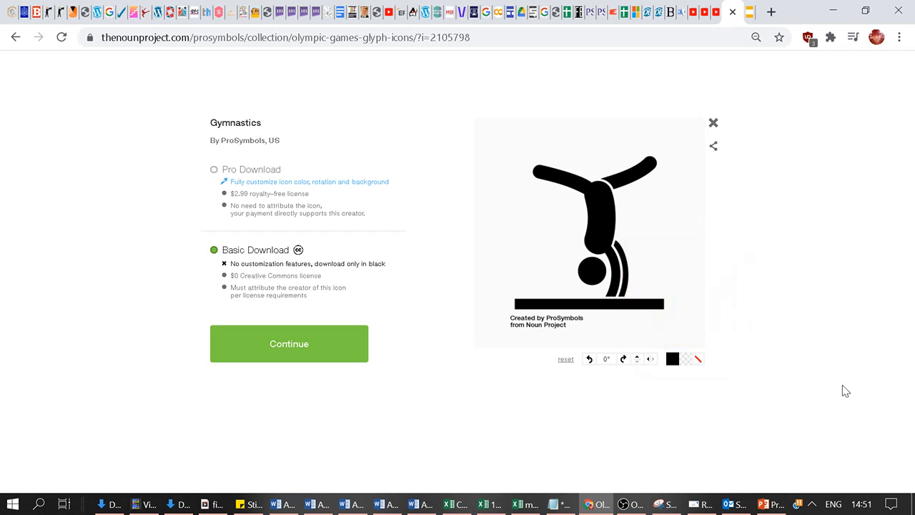
left_click(319, 354)
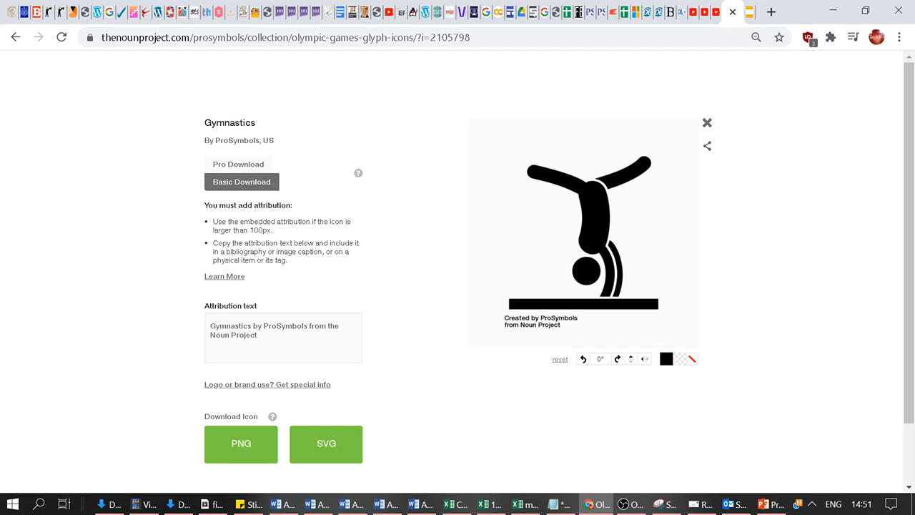
scroll(292, 379, "down", 1)
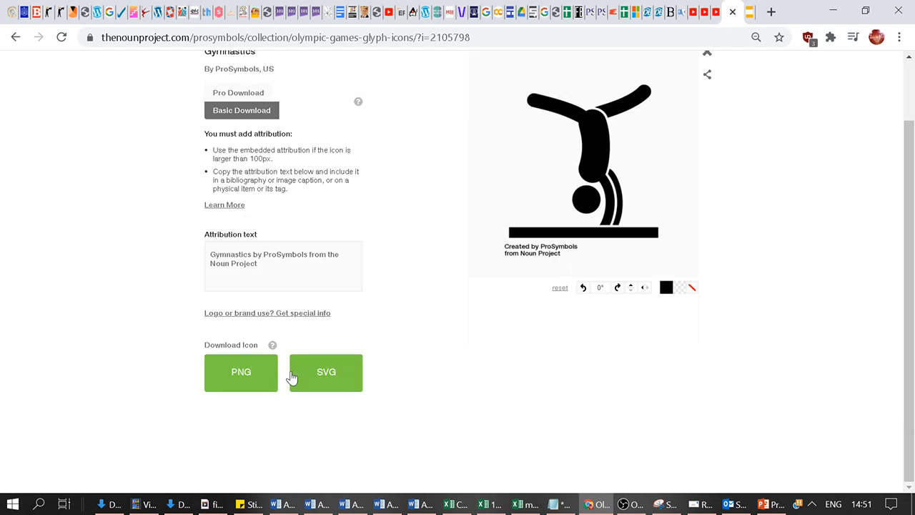
left_click(246, 376)
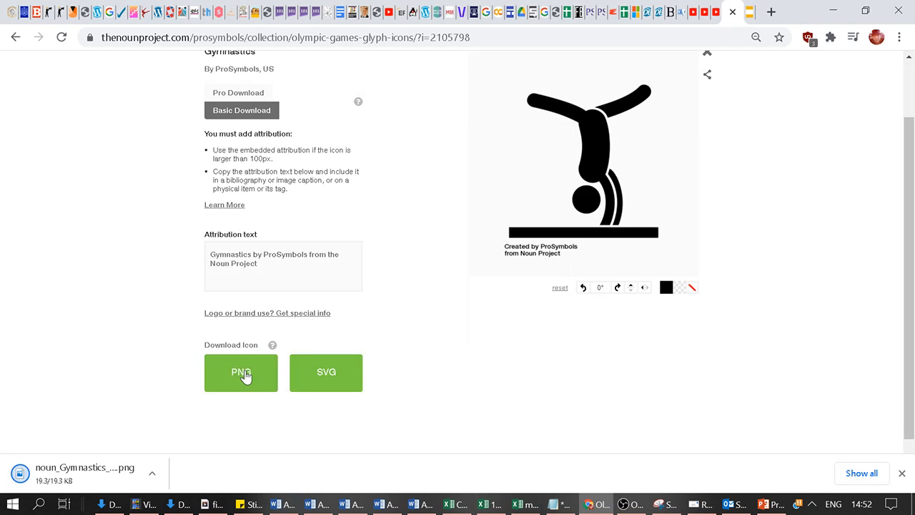
- Copy the icon's attribution text into the Legal issues cell of the first empty row in the Asset_Table_v1 (1).docx Word document
left_click(214, 259)
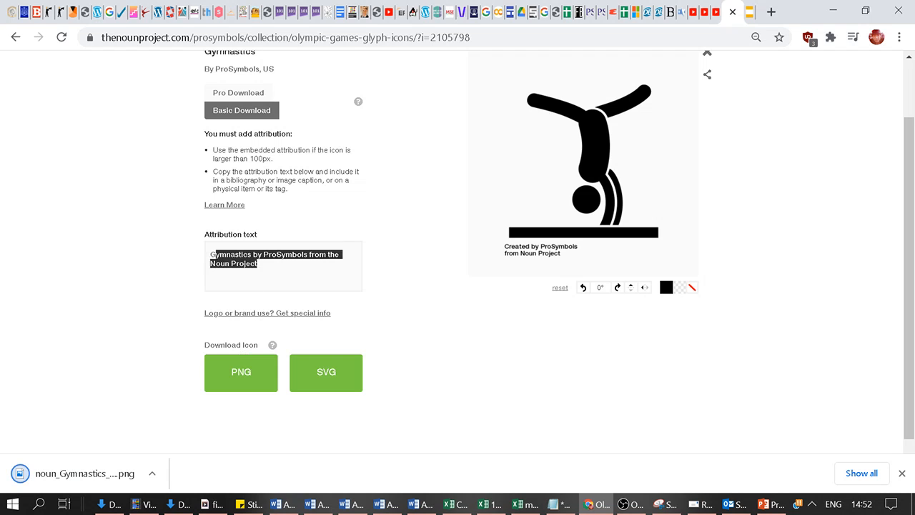
right_click(231, 263)
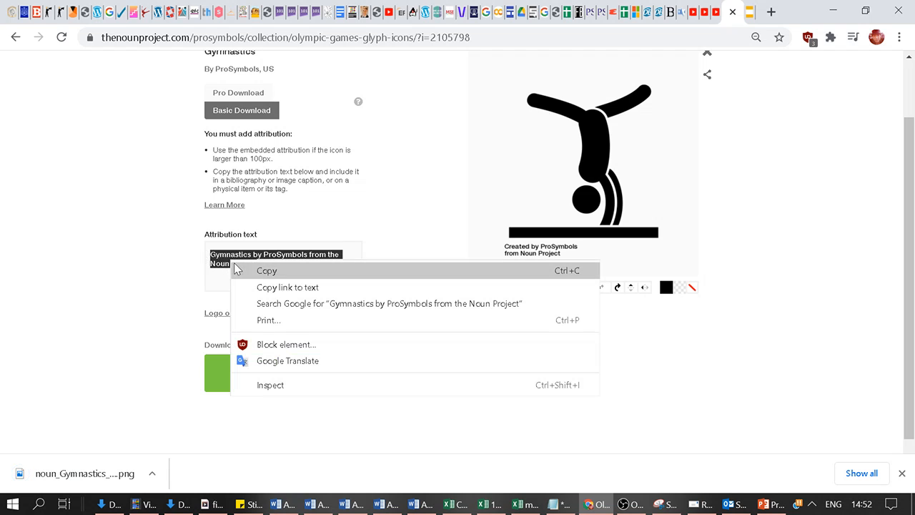
left_click(276, 274)
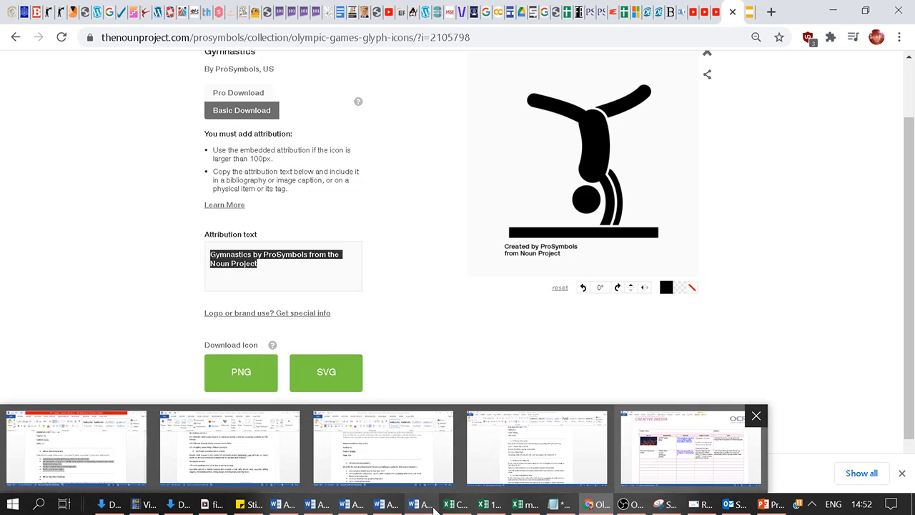
left_click(433, 506)
left_click(542, 327)
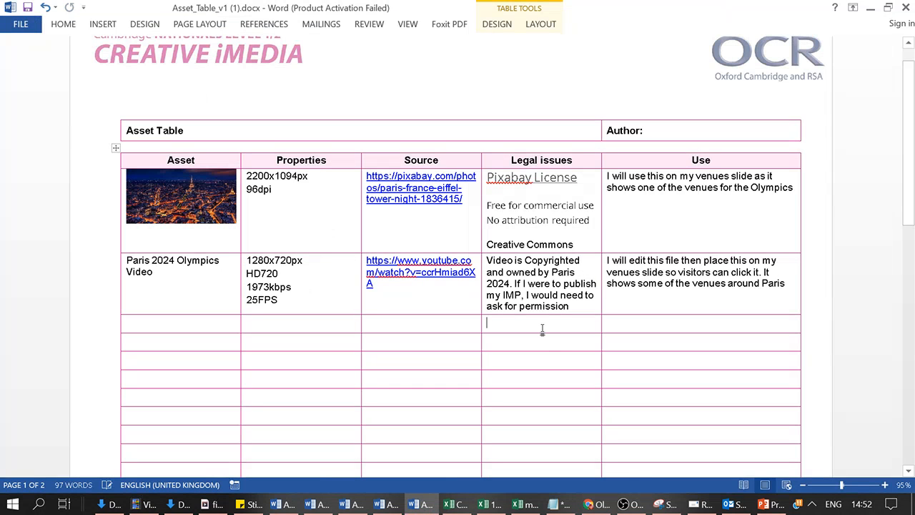
key("ctrl+v")
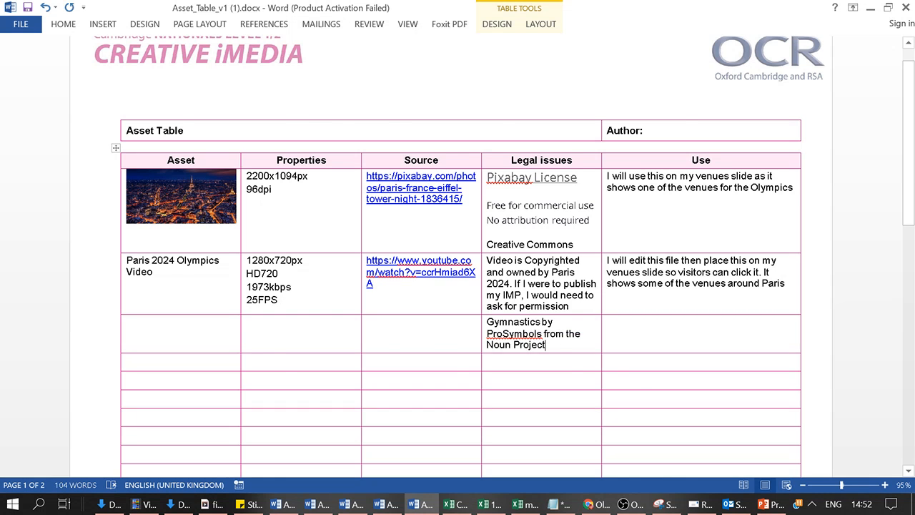
- Review the Gymnastics icon's attribution requirements on the Noun Project page and return to the Word asset table
key("alt+Tab")
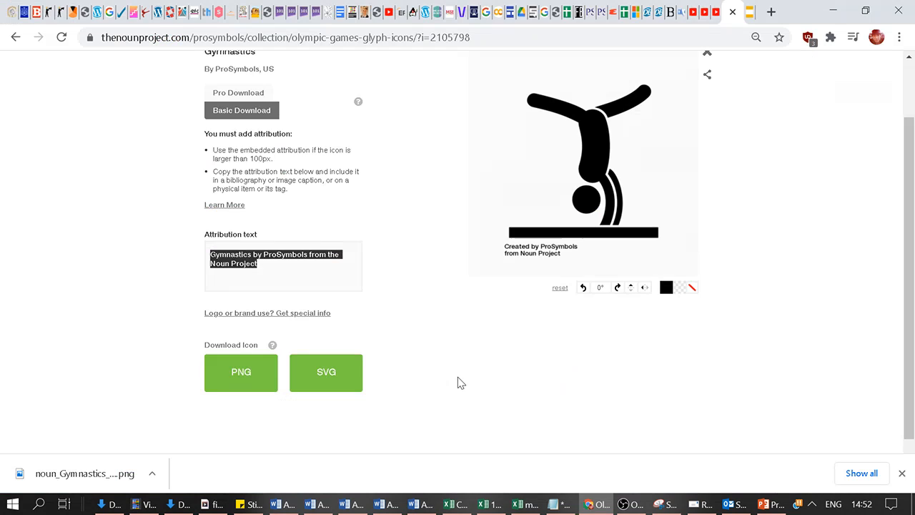
scroll(458, 377, "up", 1)
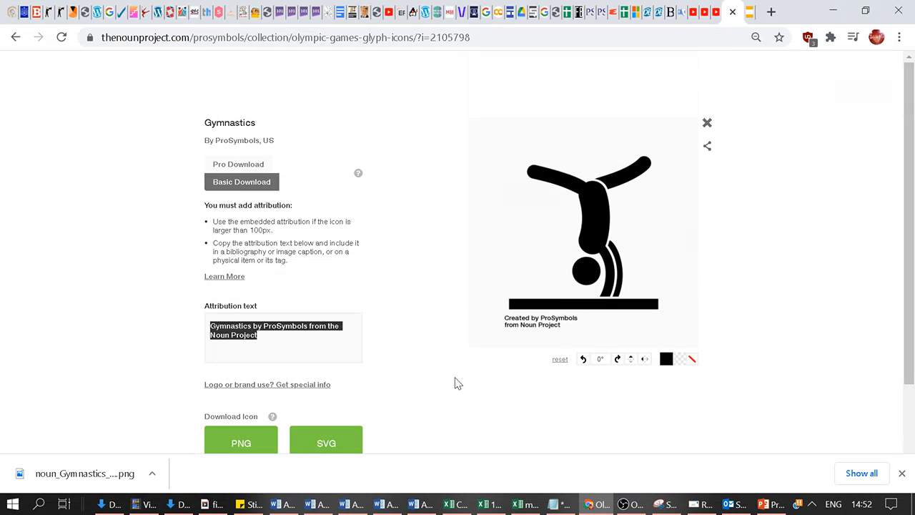
key("alt+Tab")
key("ctrl+v")
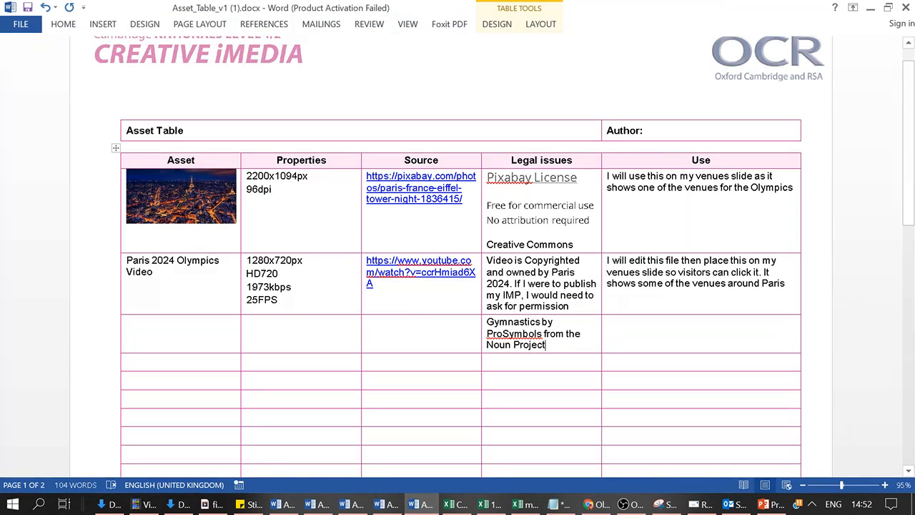
- Add the line "Creative Commons Attribution:" above the Gymnastics attribution text in the Legal issues cell
left_click(483, 322)
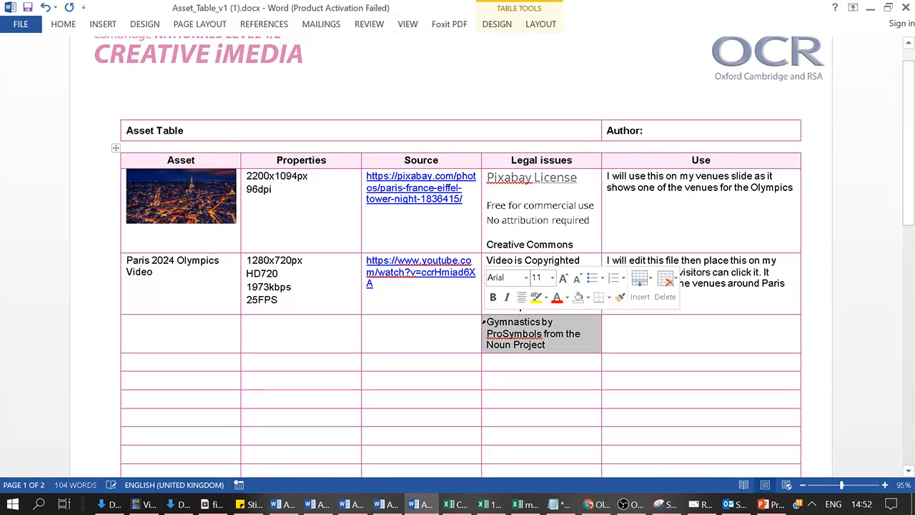
left_click(487, 325)
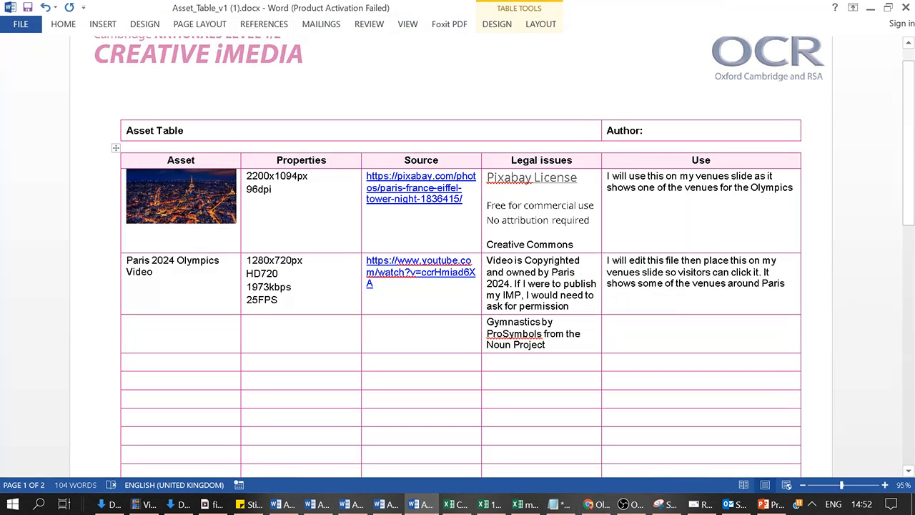
key("Return")
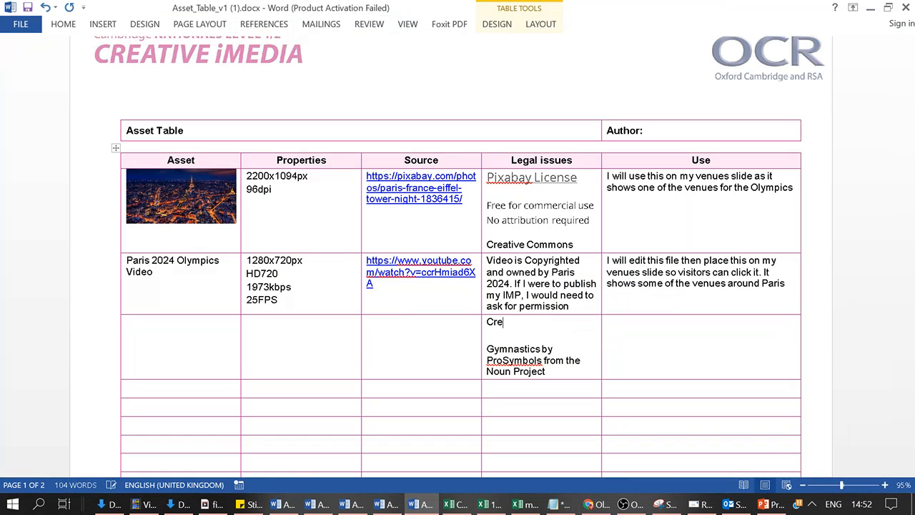
type("Creative Commons Attribution")
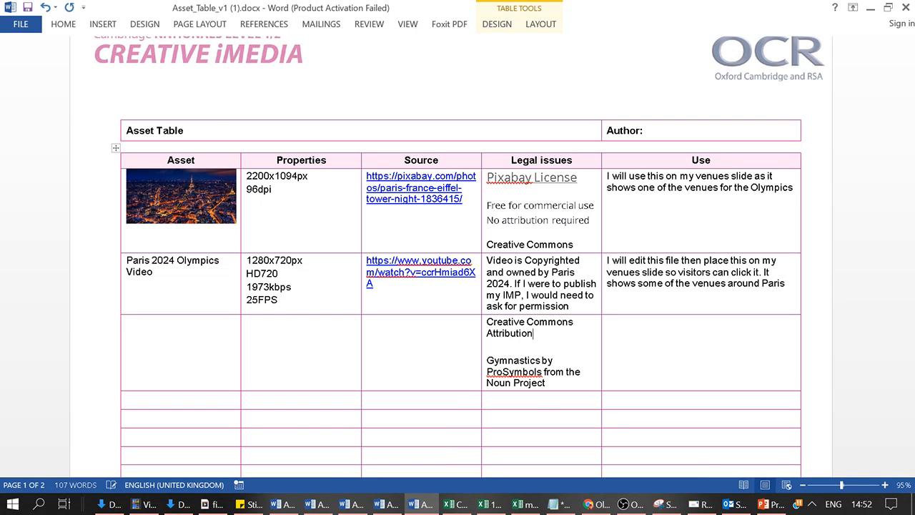
- Copy the Gymnastics icon's Noun Project page URL into the Source cell of the same asset table row
key("alt+Tab")
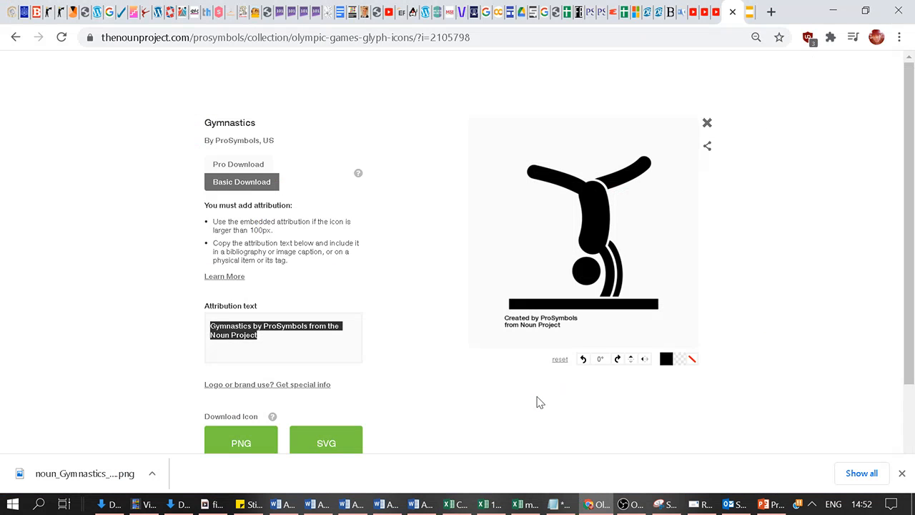
left_click(470, 37)
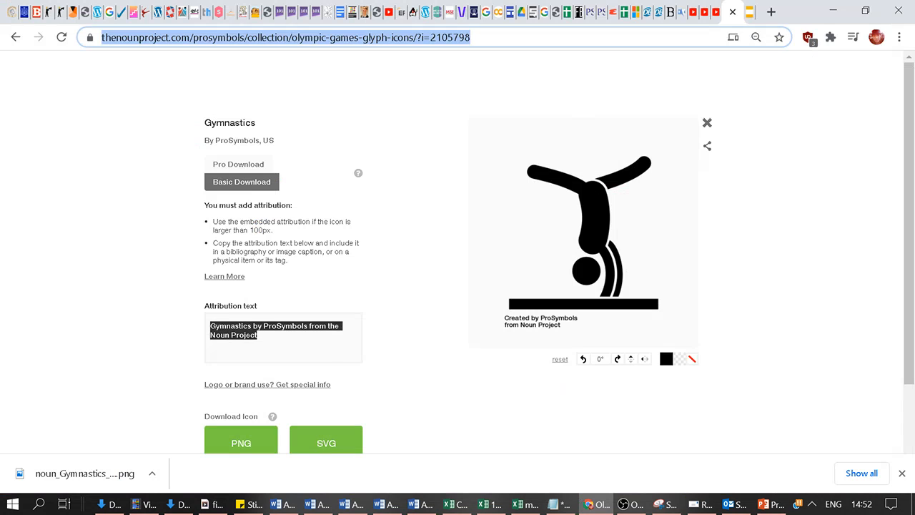
key("ctrl+c")
key("alt+Tab")
left_click(446, 362)
key("ctrl+v")
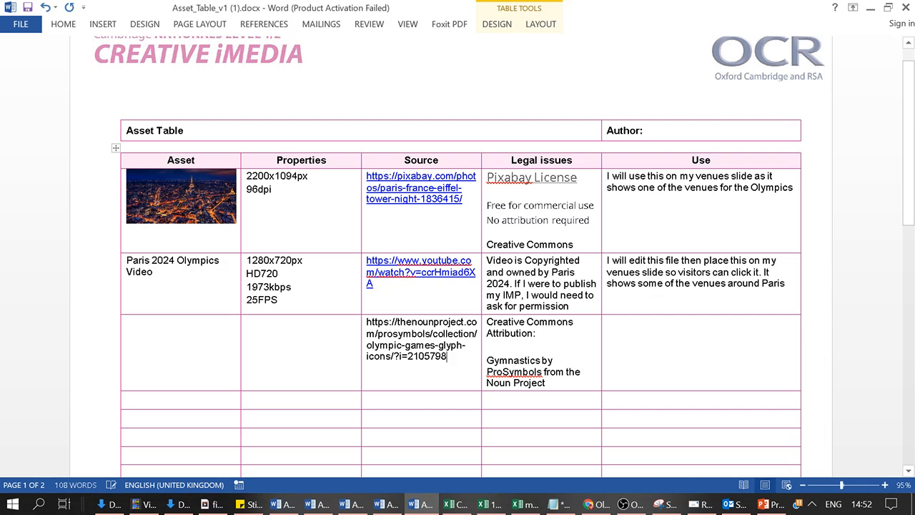
- Return to the Olympic Games Glyph Icons collection and download the Trampoline icon as a PNG with the Basic Download option
key("alt+Tab")
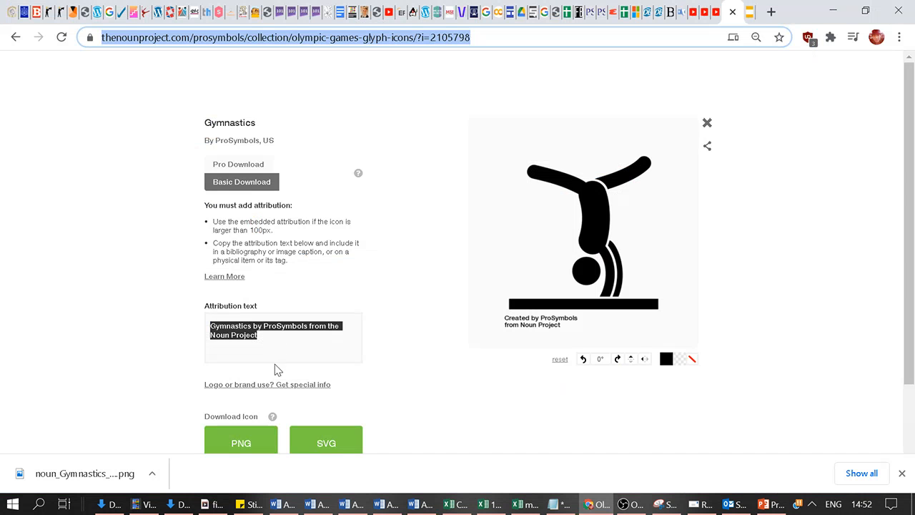
left_click(16, 36)
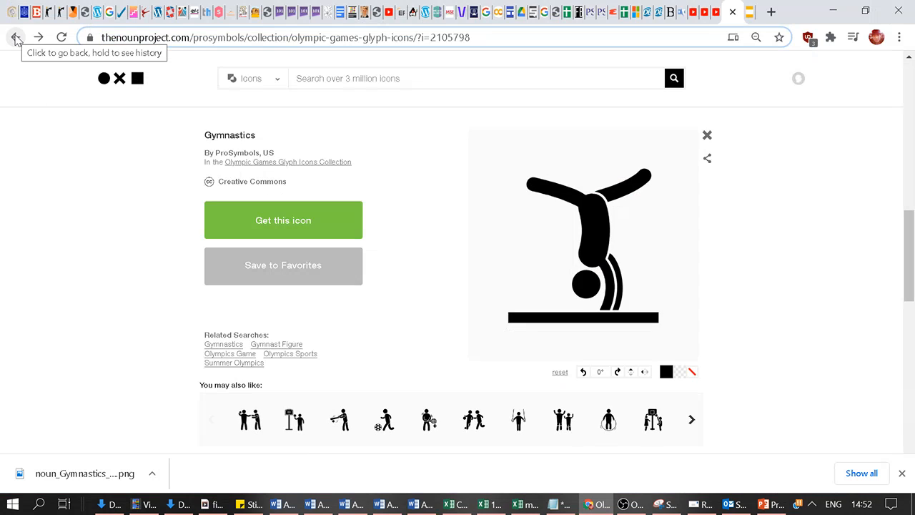
left_click(16, 38)
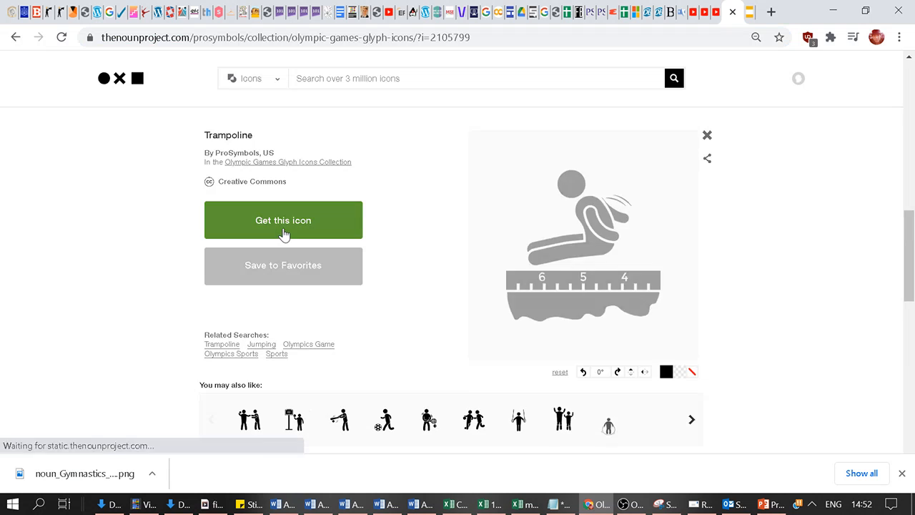
left_click(284, 234)
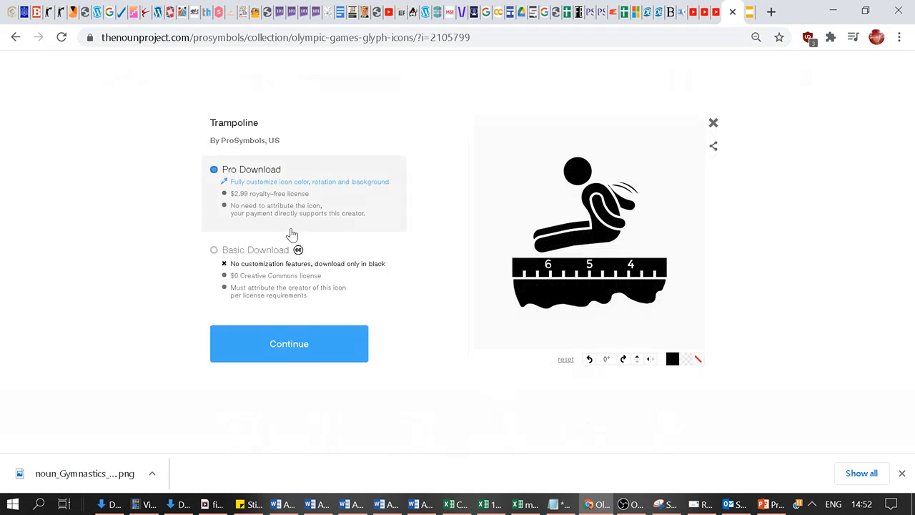
left_click(266, 270)
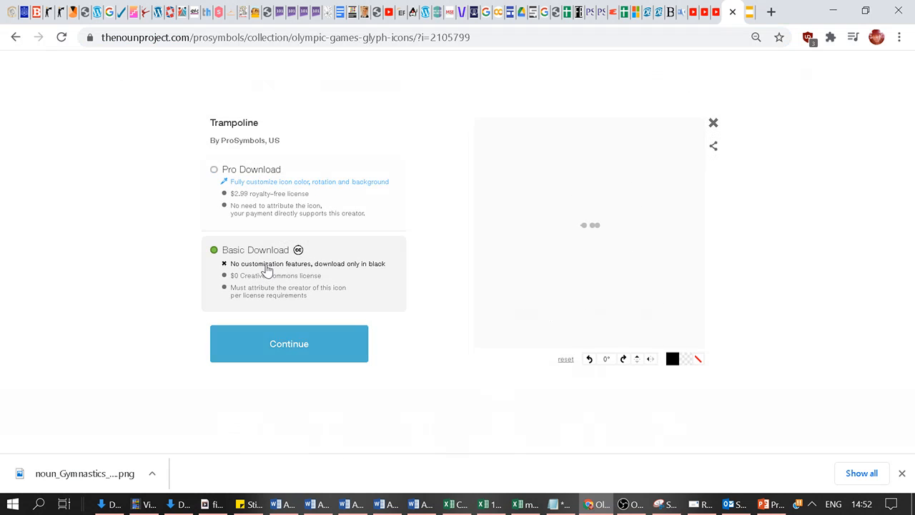
left_click(298, 336)
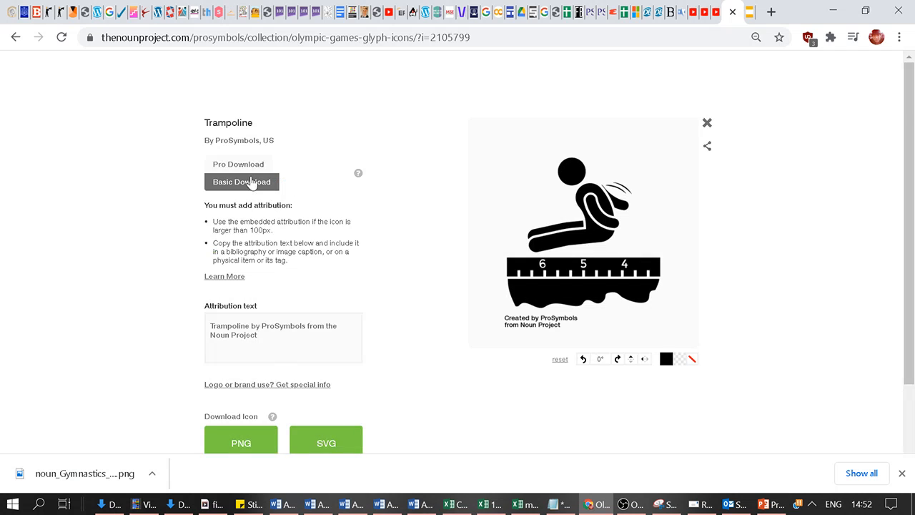
scroll(307, 386, "down", 1)
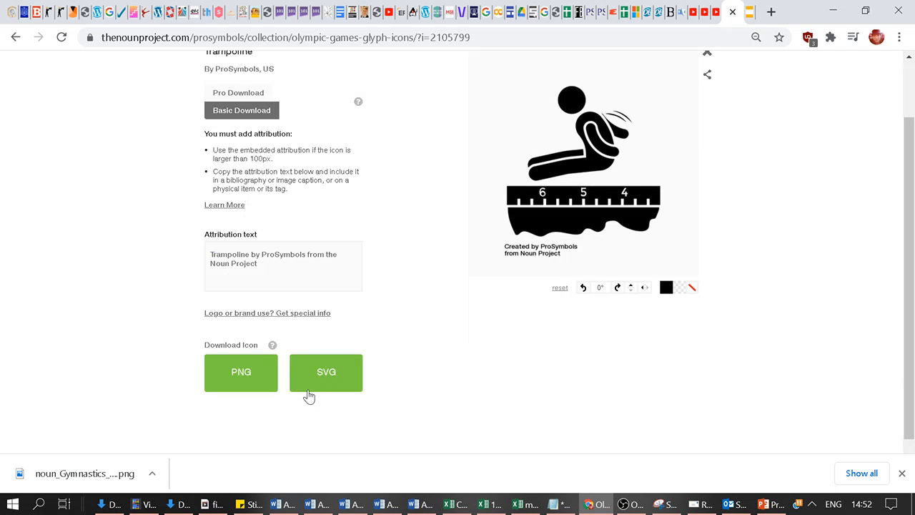
left_click(262, 389)
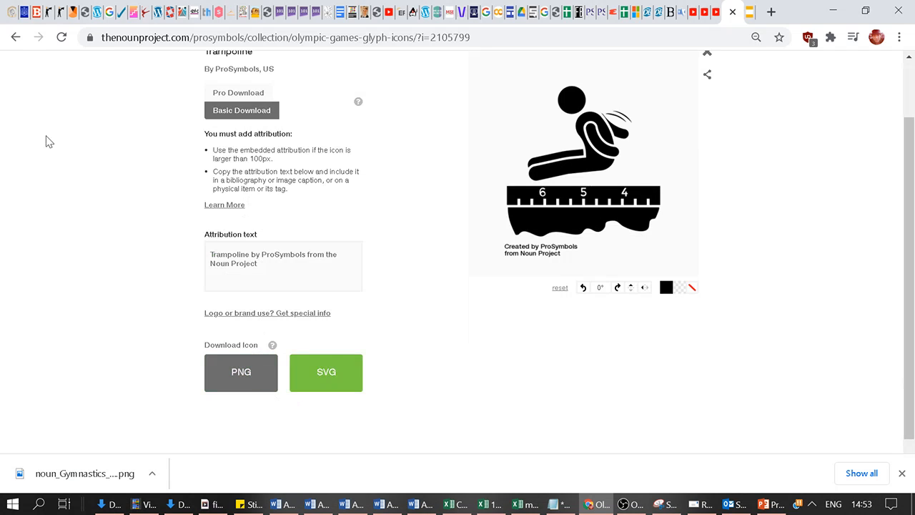
- Go back to the collection and download the Winner Podium icon as a PNG with the Basic Download option
left_click(16, 37)
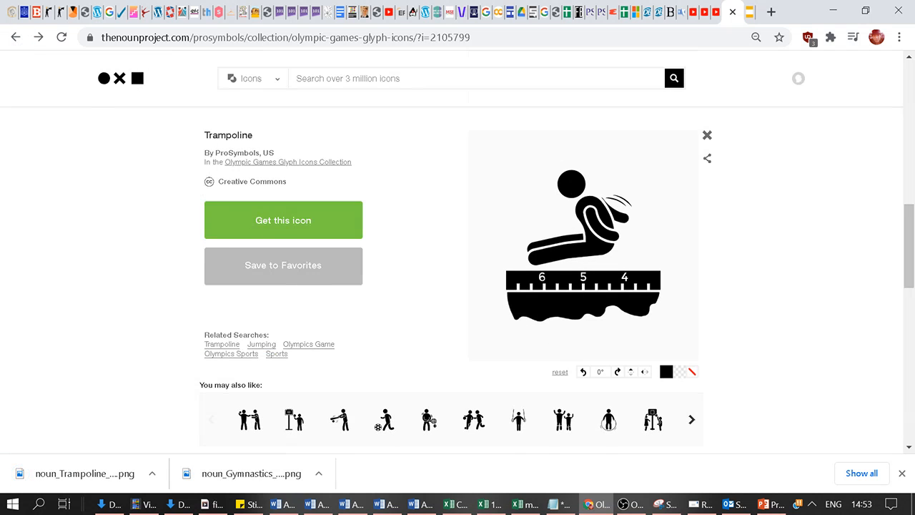
left_click(16, 37)
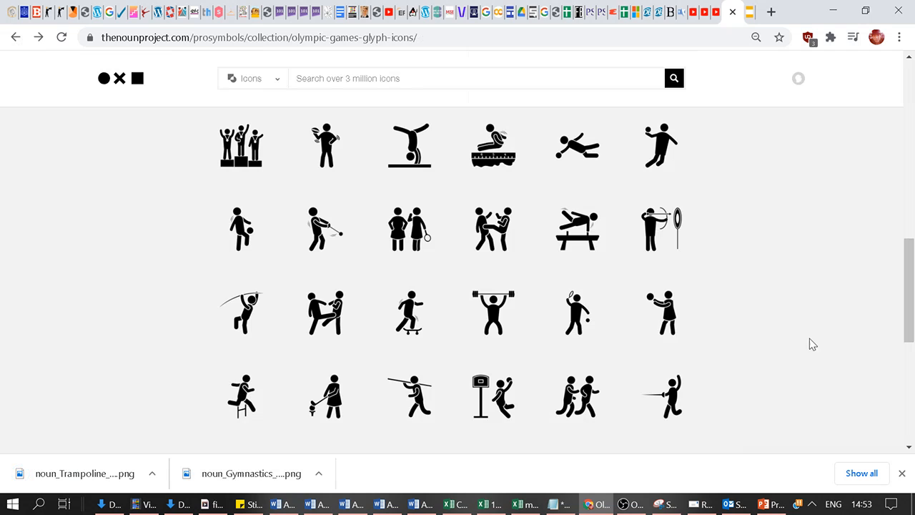
left_click(256, 165)
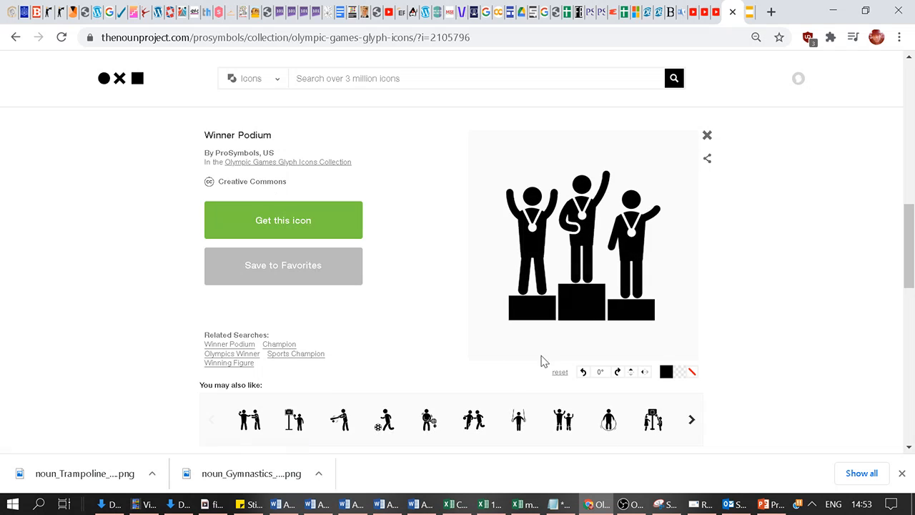
left_click(272, 213)
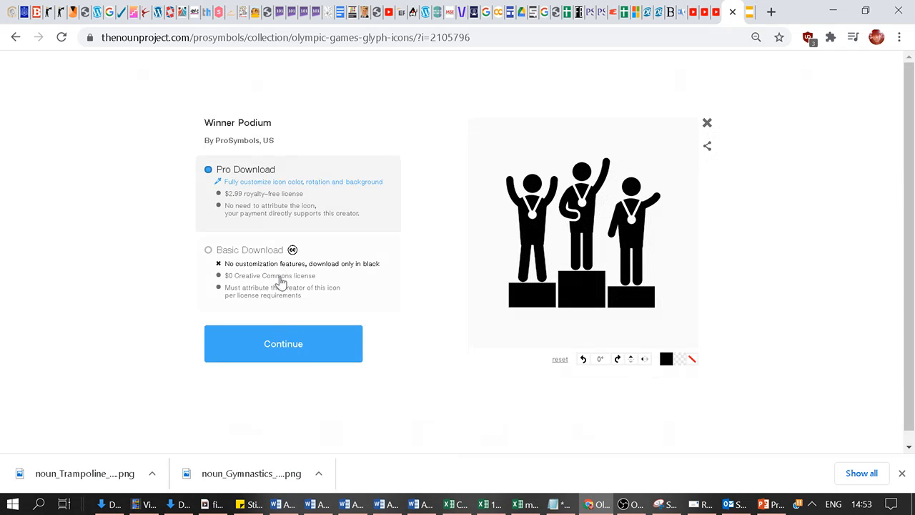
left_click(291, 343)
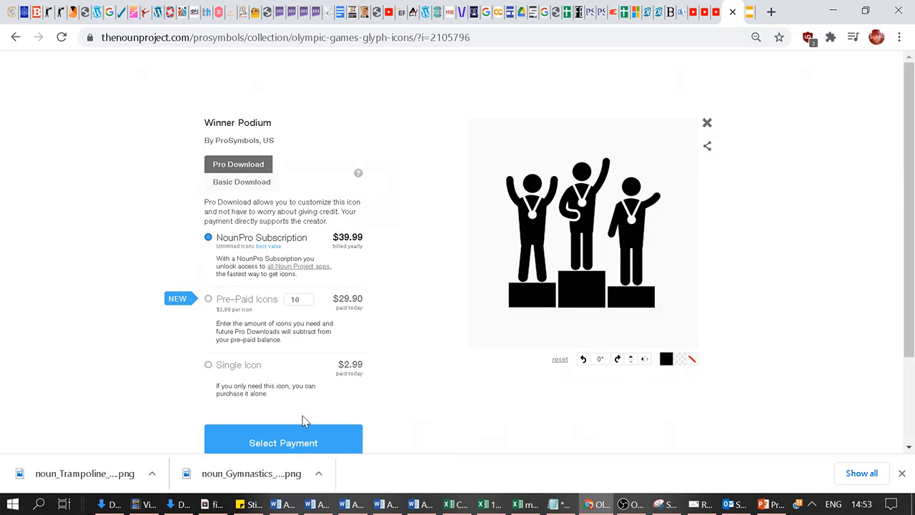
left_click(259, 182)
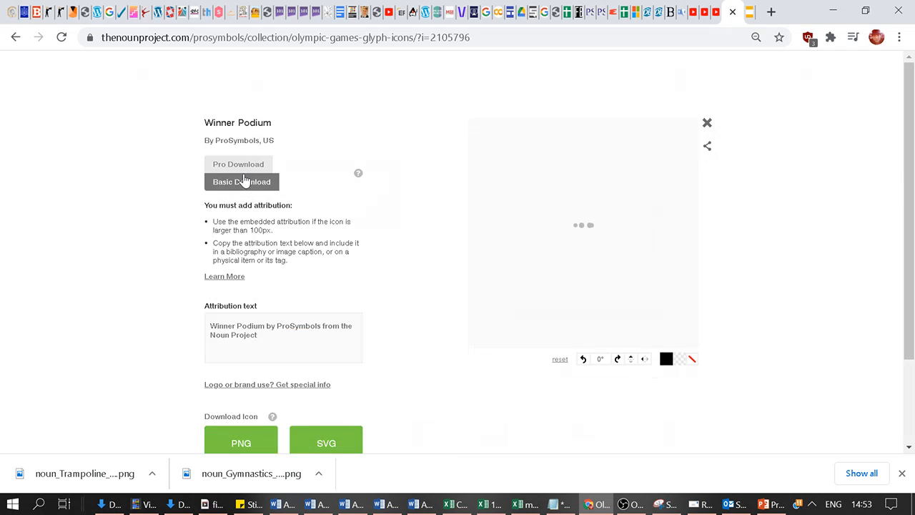
left_click(241, 443)
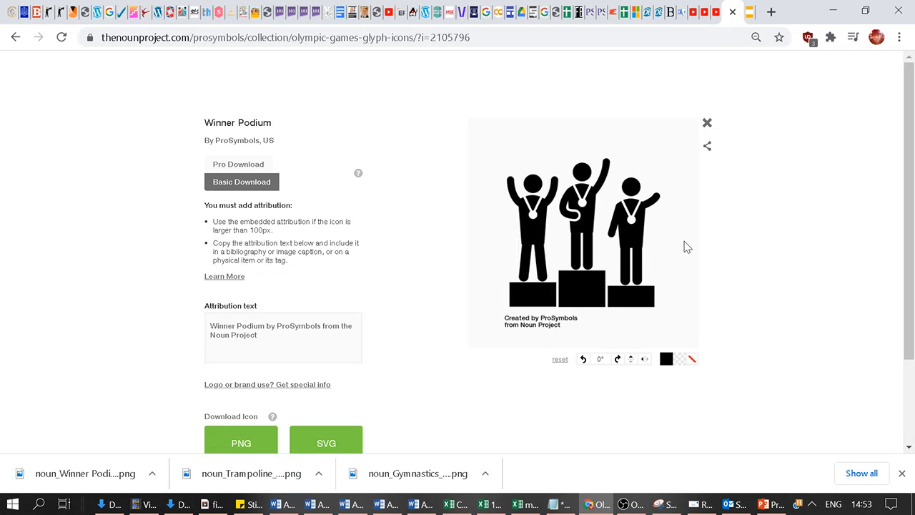
- Search the Noun Project icons for "home" and open the solid house icon with a chimney and a door
left_click(15, 37)
left_click(450, 70)
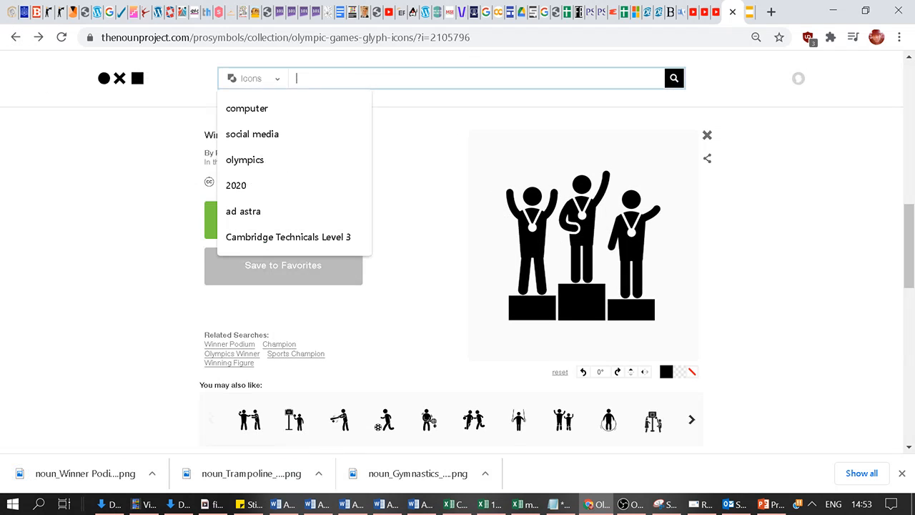
type("home")
key("Return")
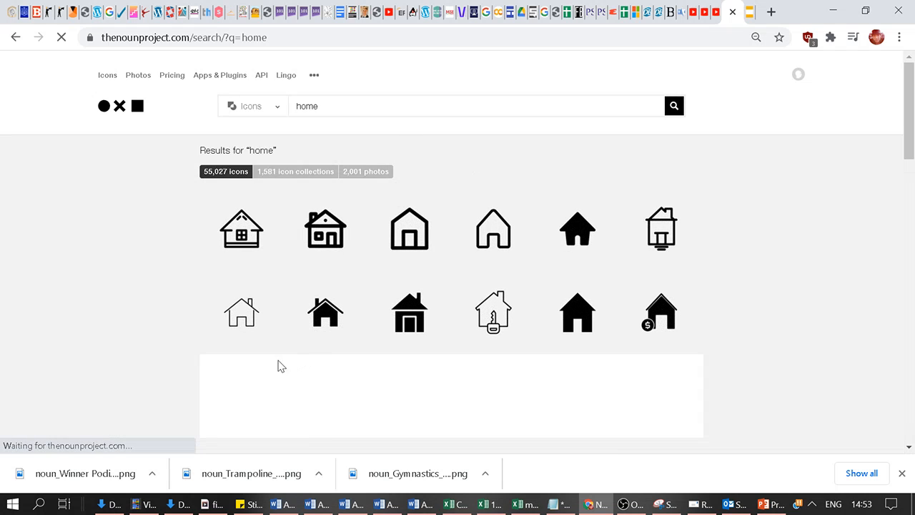
left_click(440, 317)
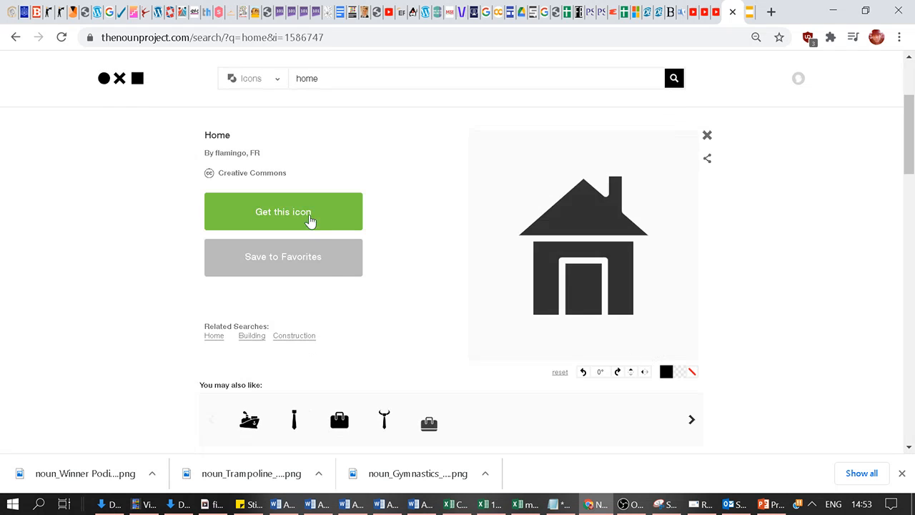
- Choose the Basic Download option for the Home icon, copy its attribution text and download it as a PNG
left_click(310, 218)
left_click(245, 260)
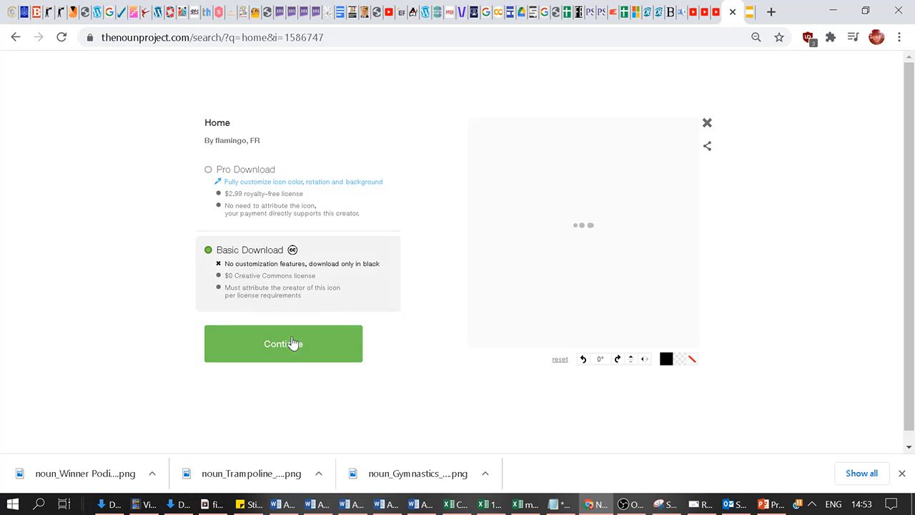
left_click(294, 344)
left_click(282, 326)
key("ctrl+c")
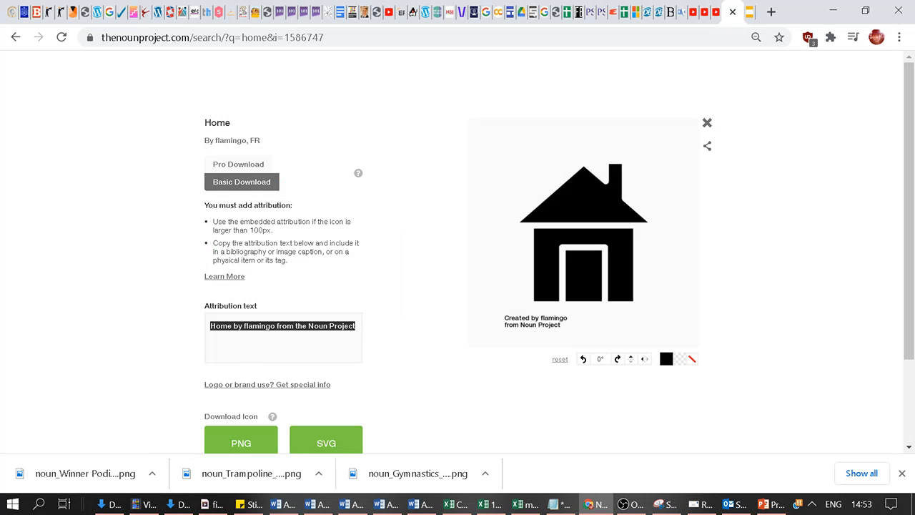
left_click(252, 445)
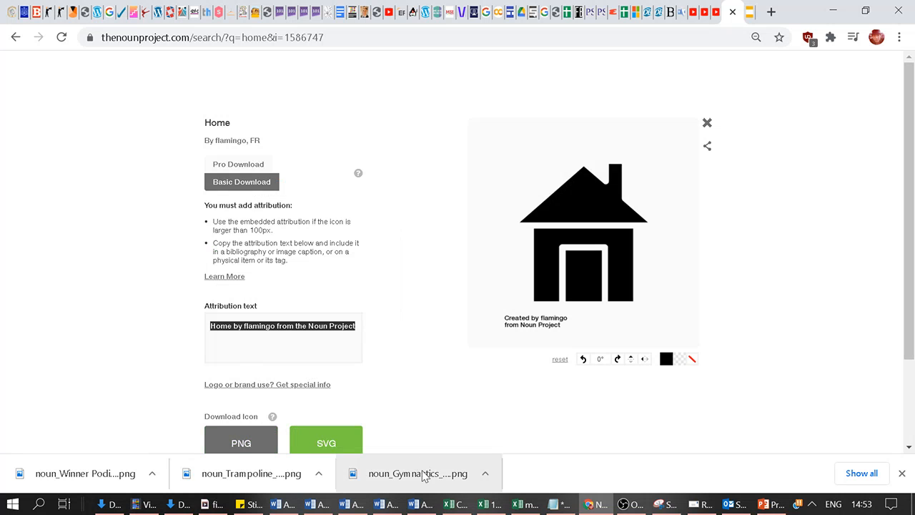
- In the Word table's Legal issues column, paste the Home attribution three rows below Gymnastics and copy the Gymnastics legal text into the two cells between
left_click(421, 505)
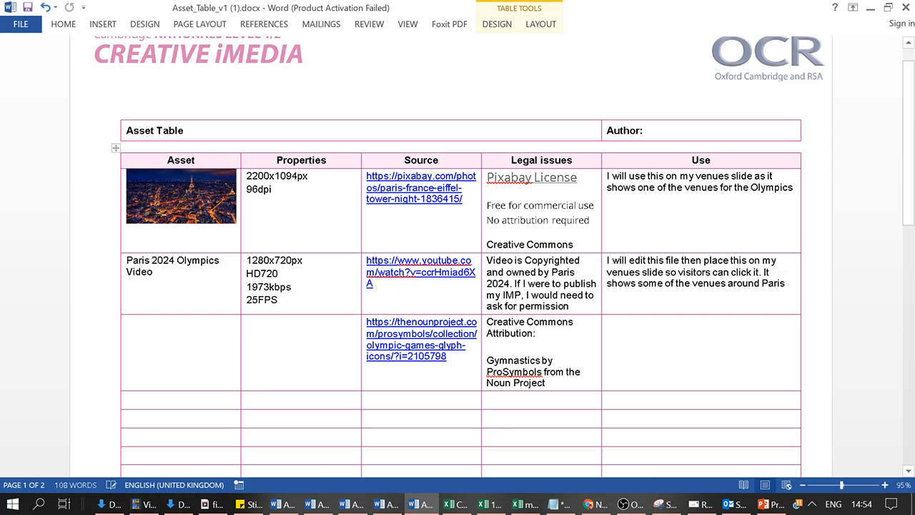
key("ctrl+v")
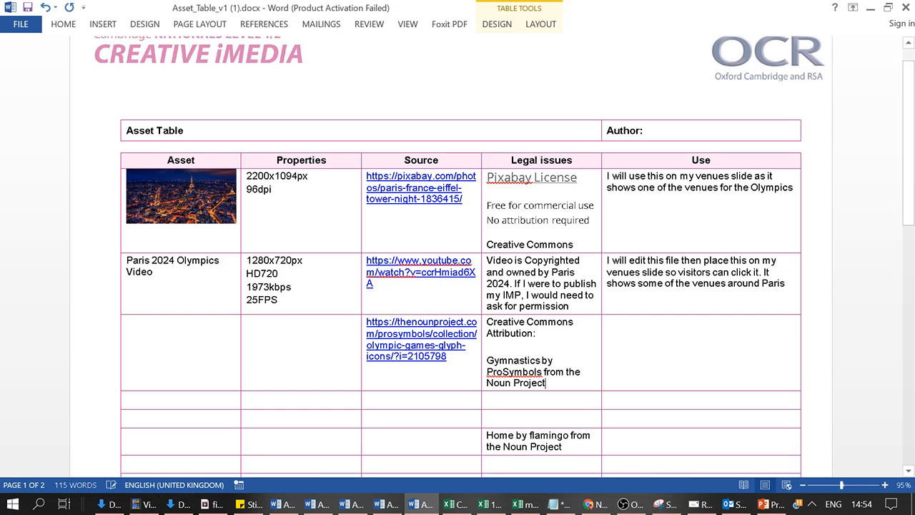
left_click_drag(545, 384, 487, 322)
key("ctrl+c")
left_click(542, 399)
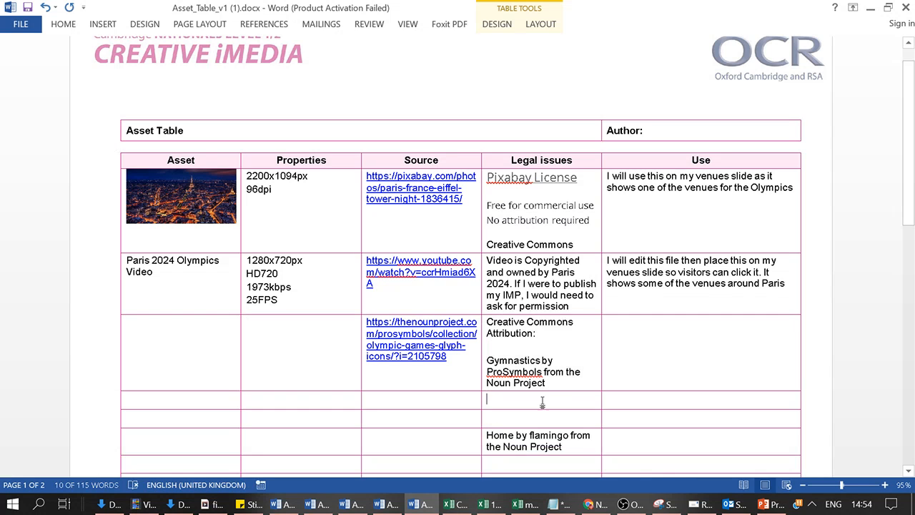
key("ctrl+v")
scroll(457, 286, "down", 1)
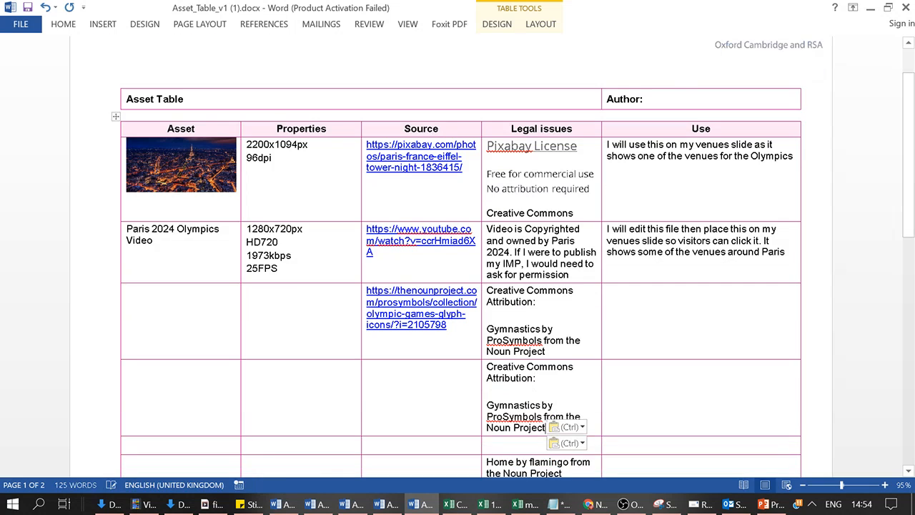
key("ctrl+v")
- Copy the Gymnastics source URL into the Source cells of the two rows below it
scroll(432, 189, "down", 6)
left_click_drag(450, 132, 366, 90)
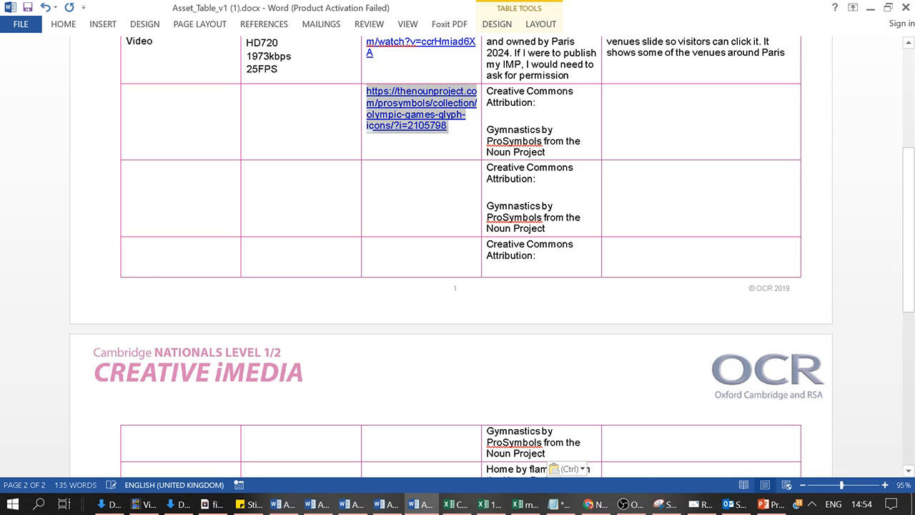
key("ctrl+c")
left_click(412, 189)
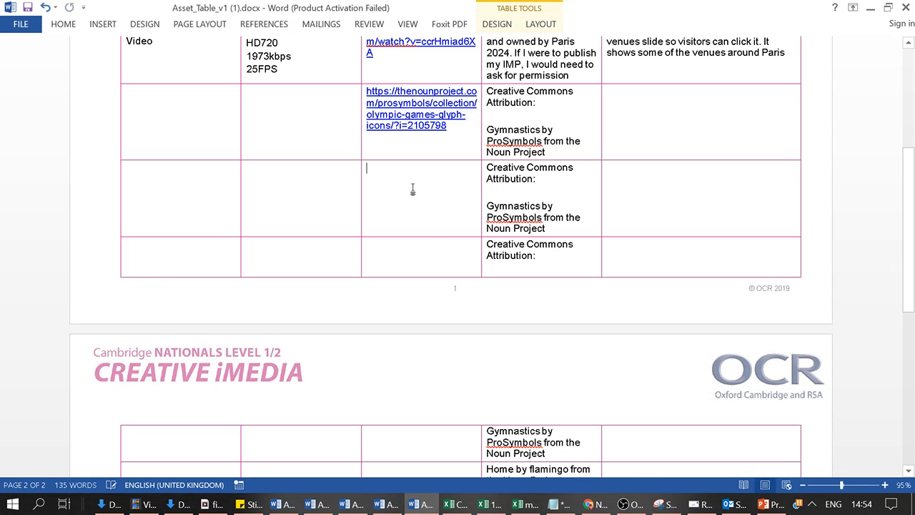
key("ctrl+v")
key("ctrl+v")
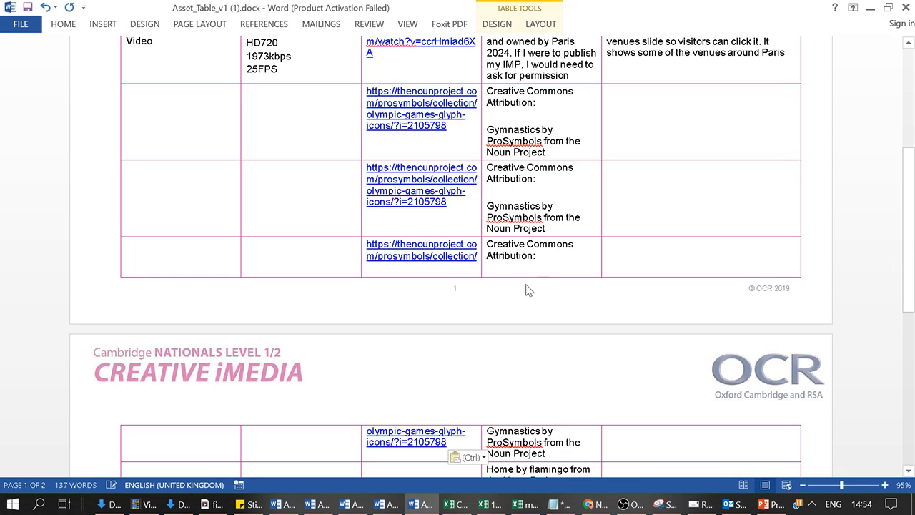
- Copy the Home icon's Noun Project page URL into the Source cell of the Home row in the Word table
scroll(547, 327, "down", 1)
key("alt+Tab")
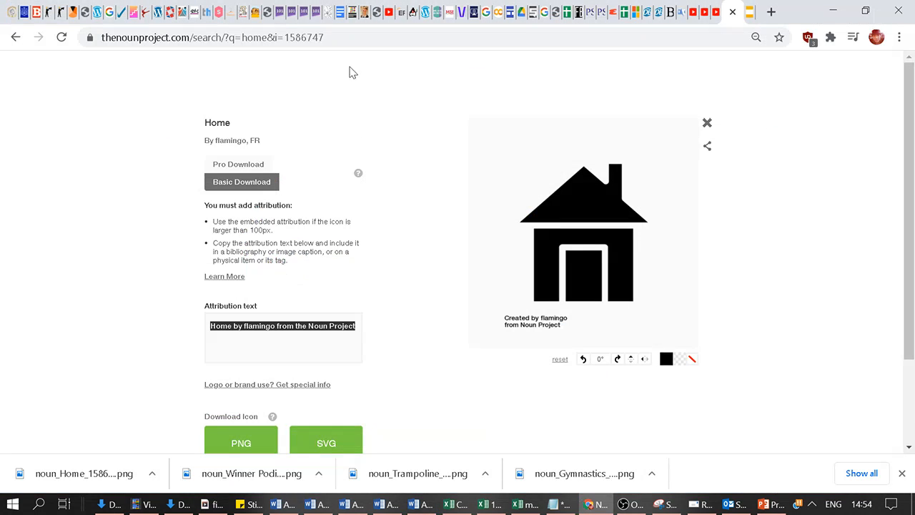
key("ctrl+l")
key("alt+Tab")
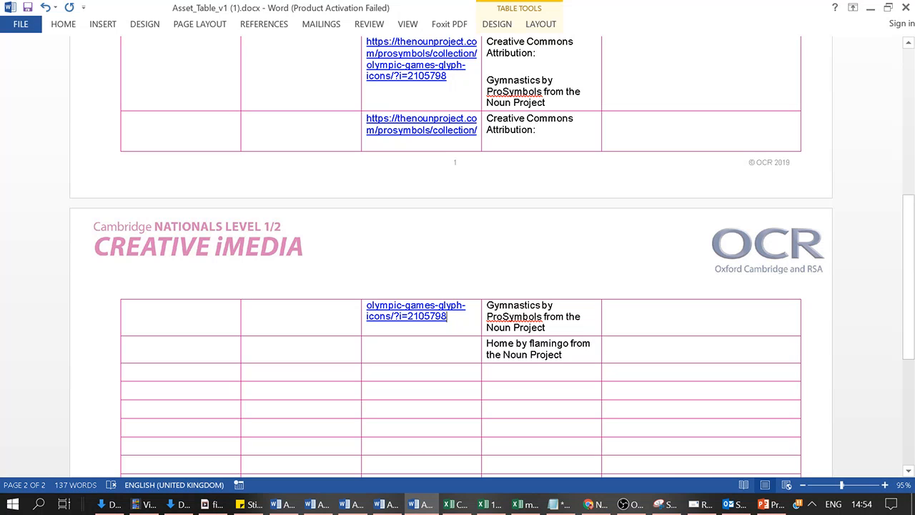
key("ctrl+v")
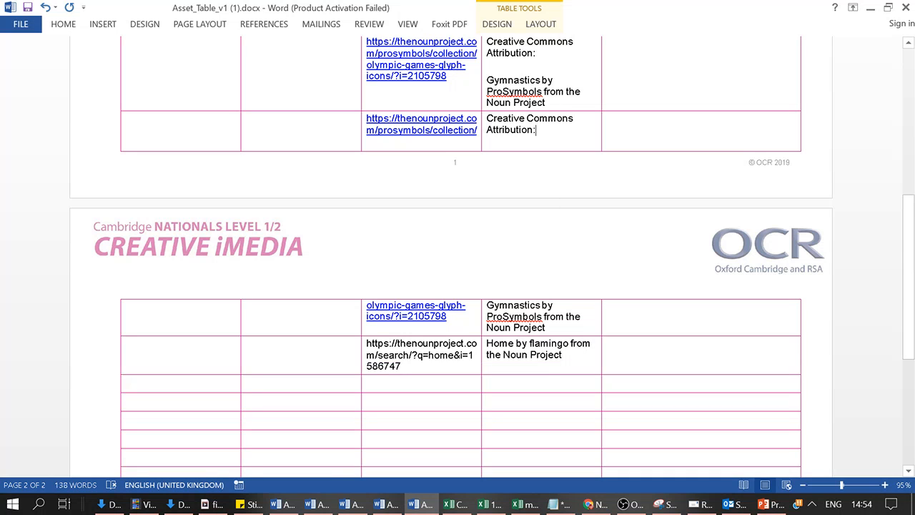
- Copy the "Creative Commons Attribution:" text onto its own line above the Home attribution in the Legal issues cell
key("ctrl+shift+Up")
triple_click(524, 349)
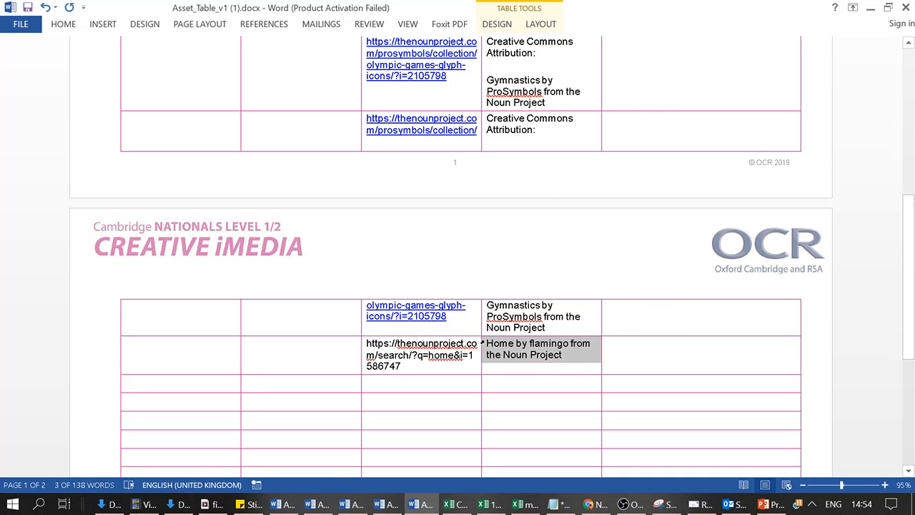
key("Left")
key("Return")
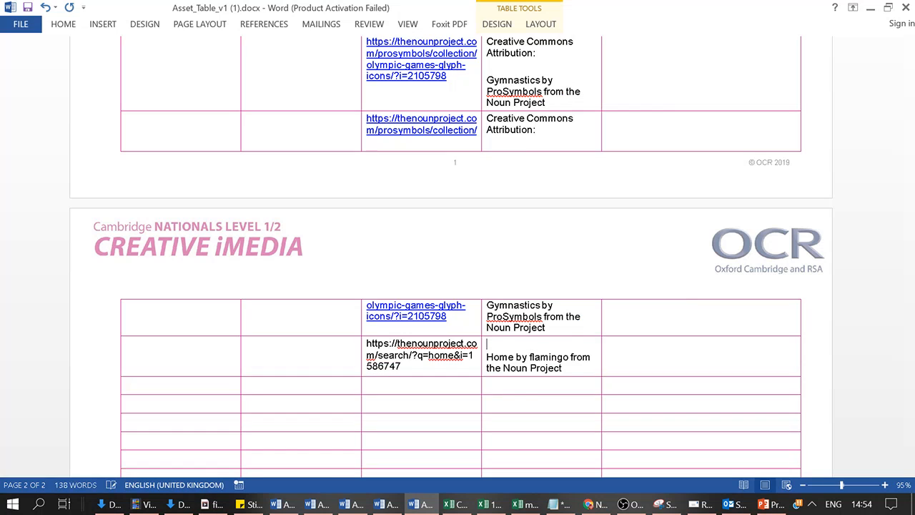
key("ctrl+v")
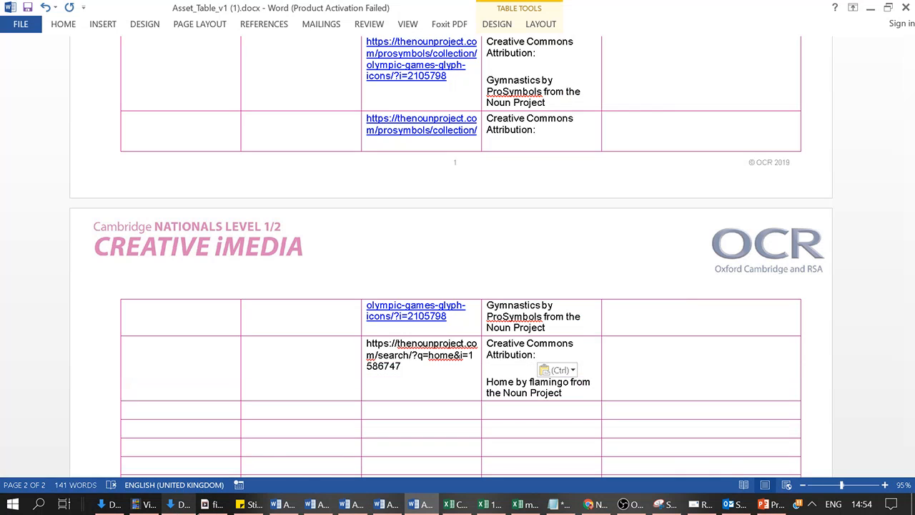
- Switch to the Downloads folder and preview the Gymnastics and Winner Podium PNG files
left_click(183, 505)
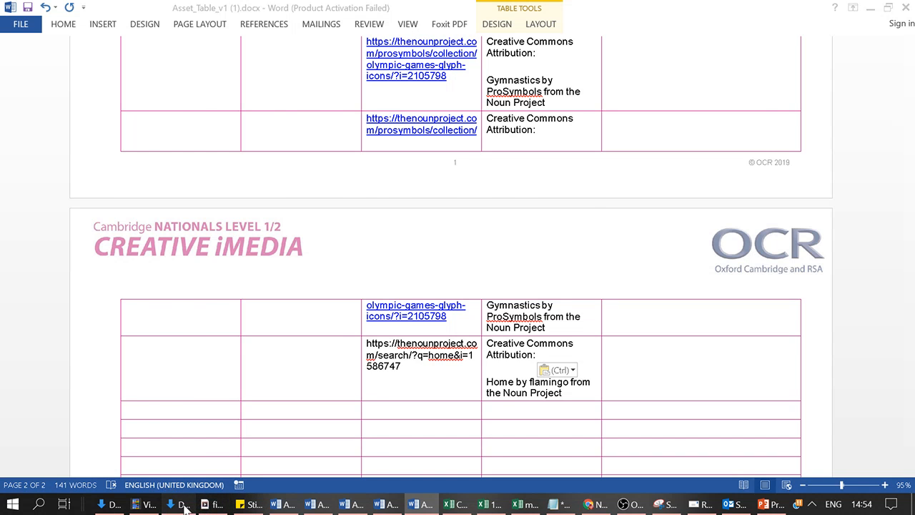
left_click(249, 224)
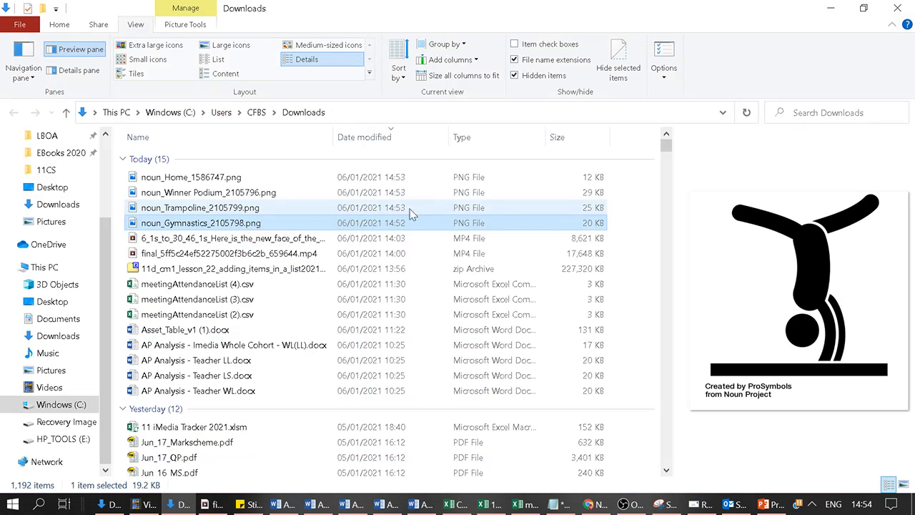
left_click(305, 197)
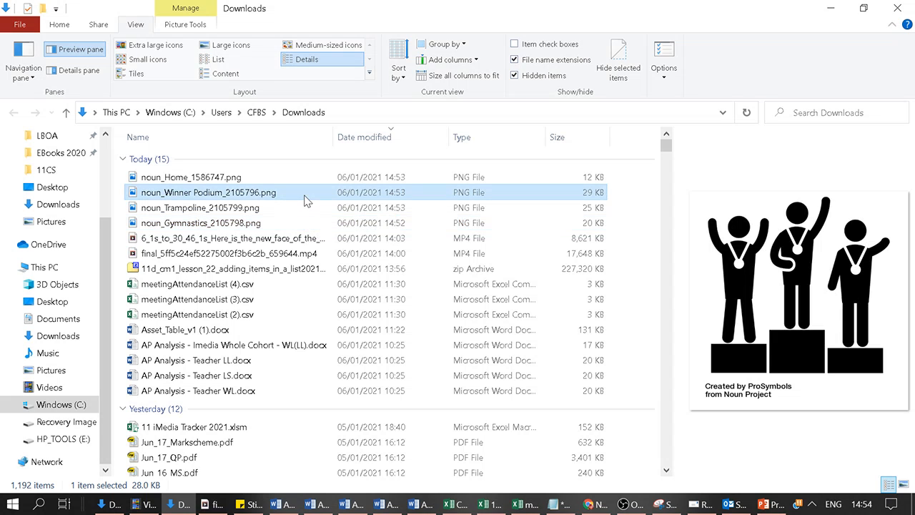
right_click(281, 231)
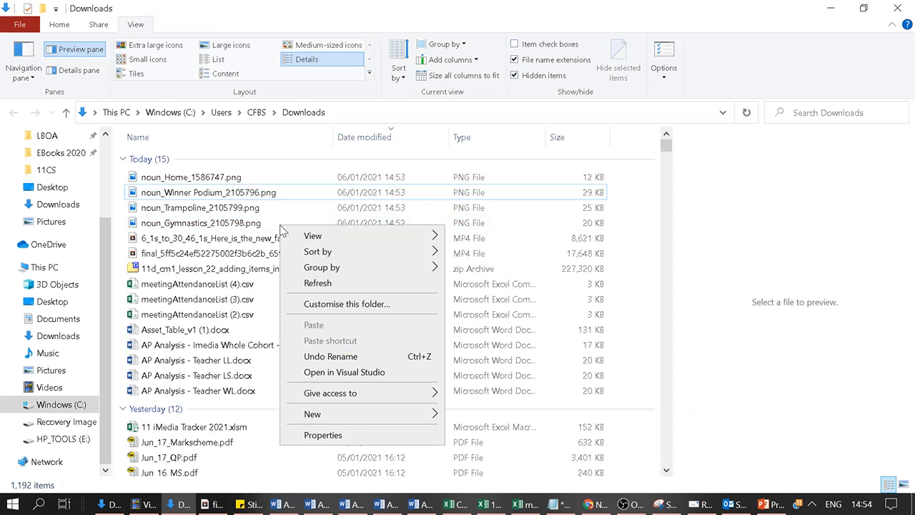
left_click(336, 436)
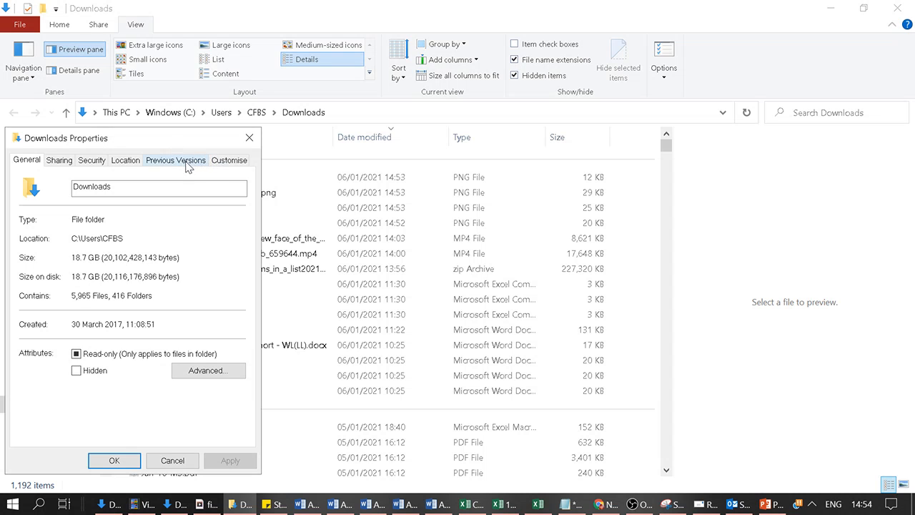
left_click(227, 161)
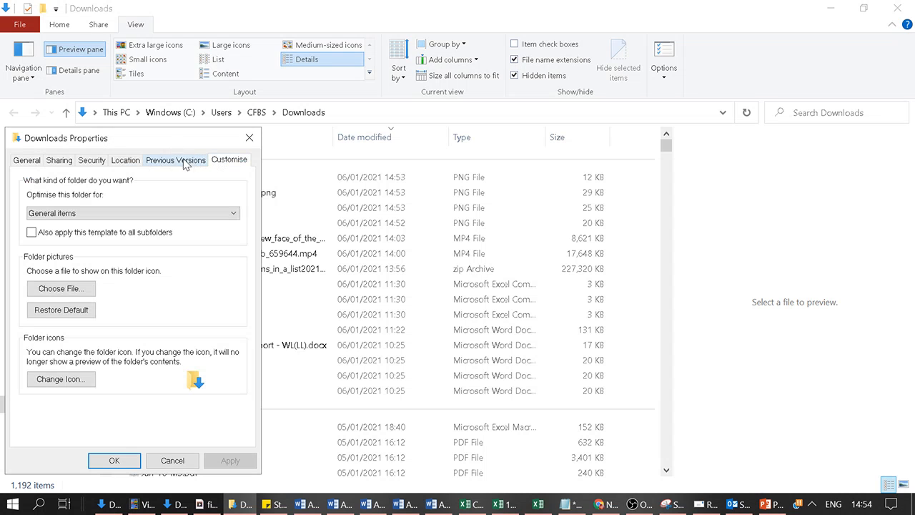
left_click(249, 138)
- Check the image dimensions in the file details of noun_Home_1586747.png and select all four downloaded noun PNG files
left_click(254, 180)
right_click(253, 180)
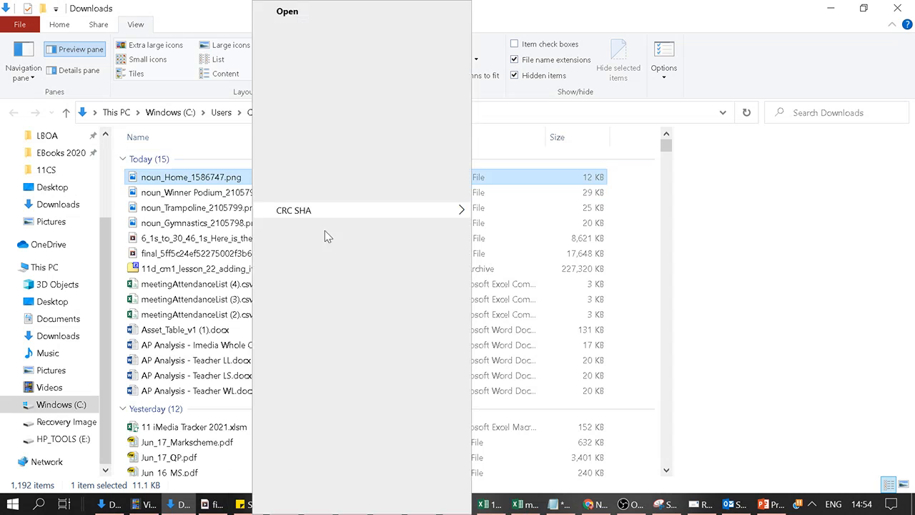
left_click(339, 504)
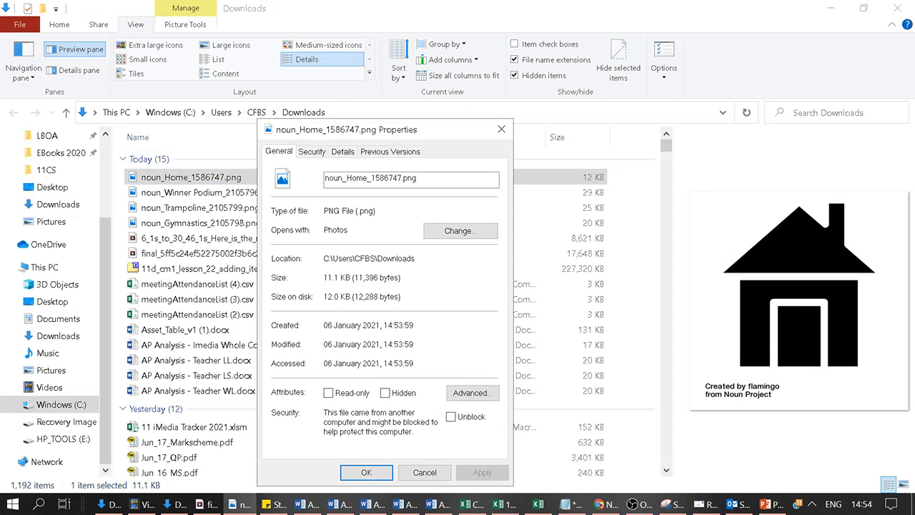
left_click(343, 153)
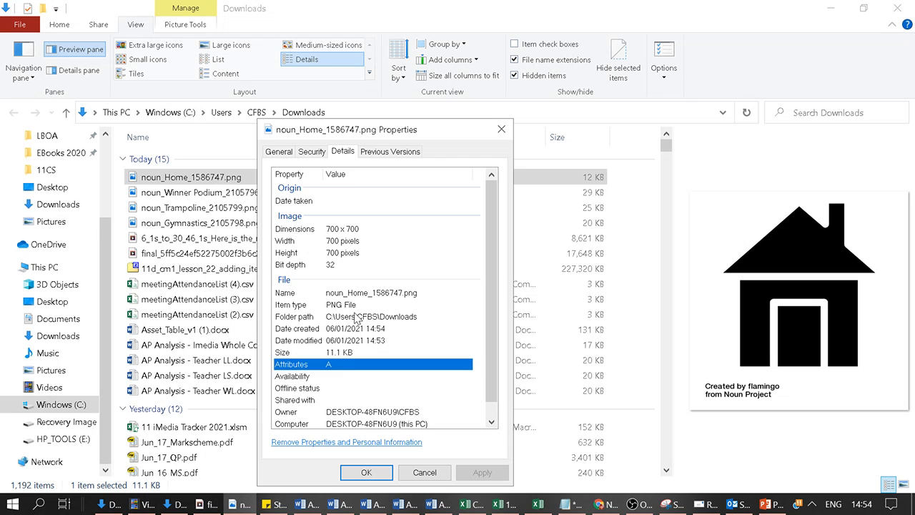
left_click(422, 473)
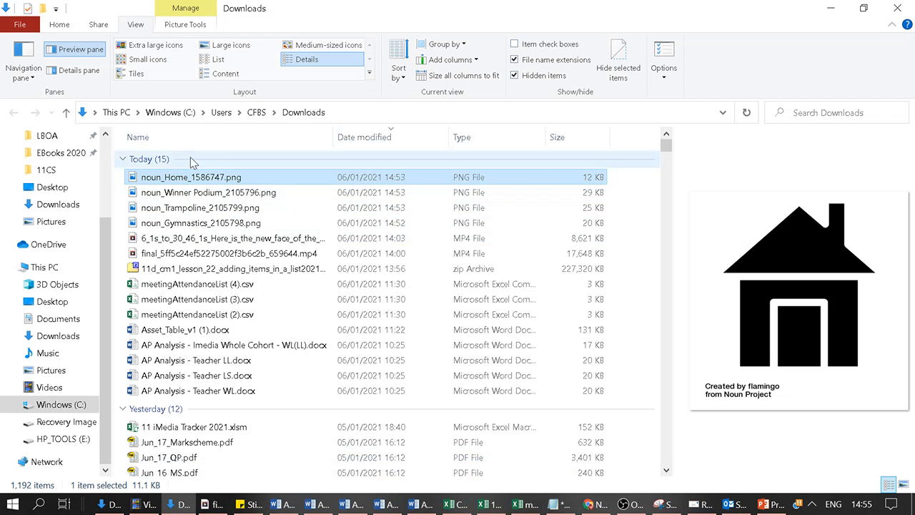
left_click(236, 224, "shift")
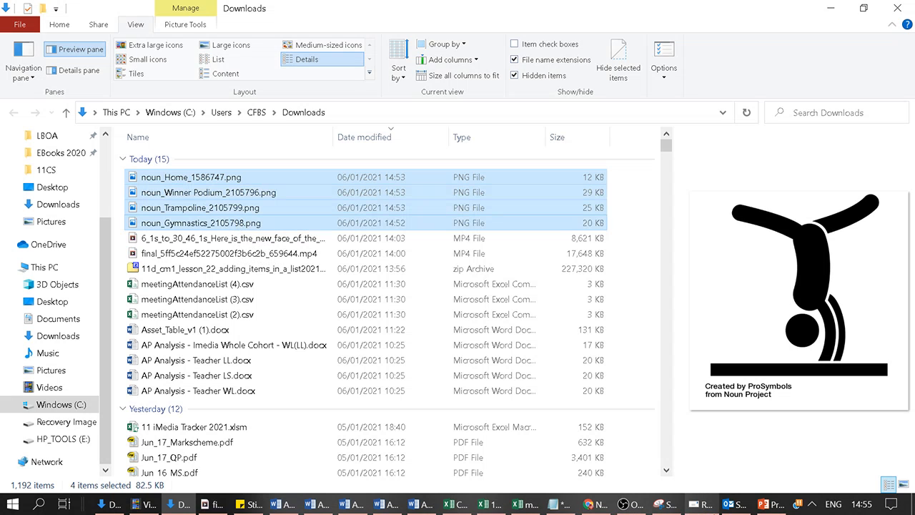
- Switch to the Word asset table and enter 700x700px and 72dpi in the Properties cell of the first Gymnastics row
left_click(414, 506)
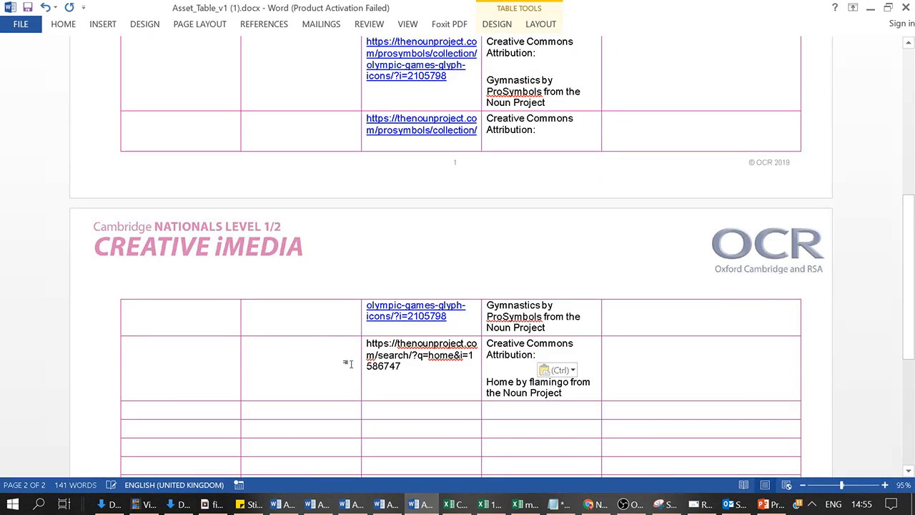
scroll(317, 327, "up", 5)
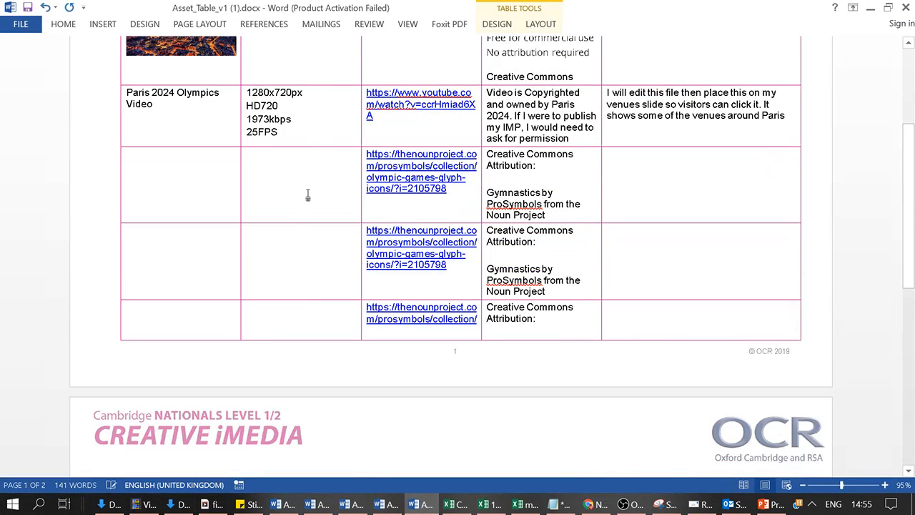
left_click(308, 195)
type("72dpi")
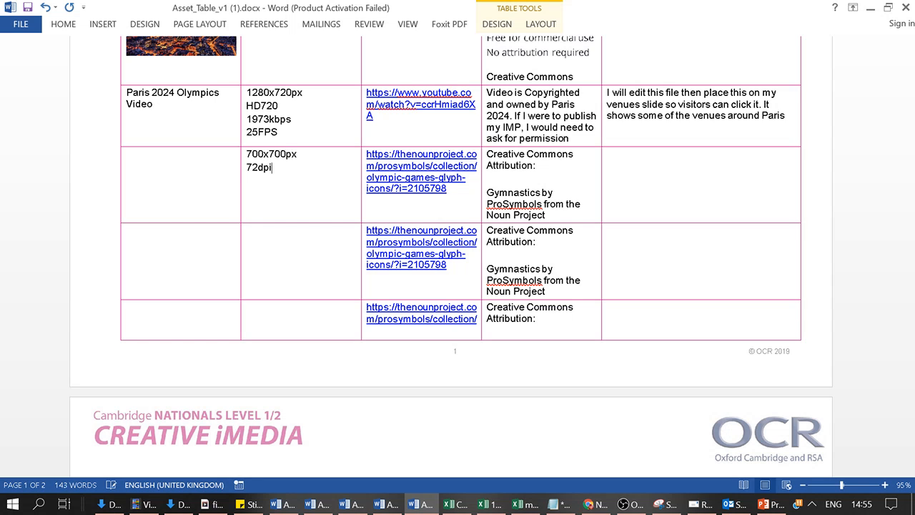
scroll(296, 172, "up", 2)
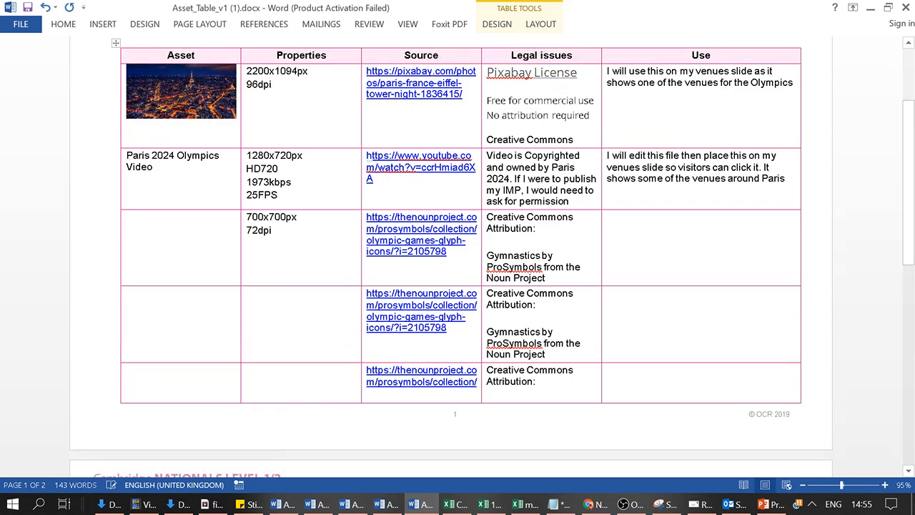
- Try to fill the two Properties cells below the first Gymnastics row with 700x700px 72dpi in one go
scroll(296, 171, "down", 2)
left_click_drag(296, 171, 279, 265)
scroll(265, 176, "down", 2)
scroll(277, 259, "down", 2)
scroll(492, 257, "down", 1)
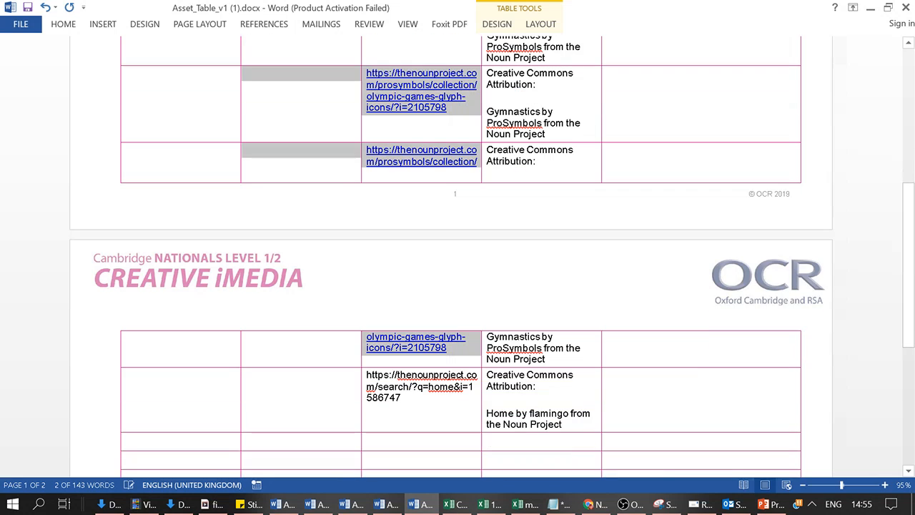
left_click_drag(292, 90, 296, 161)
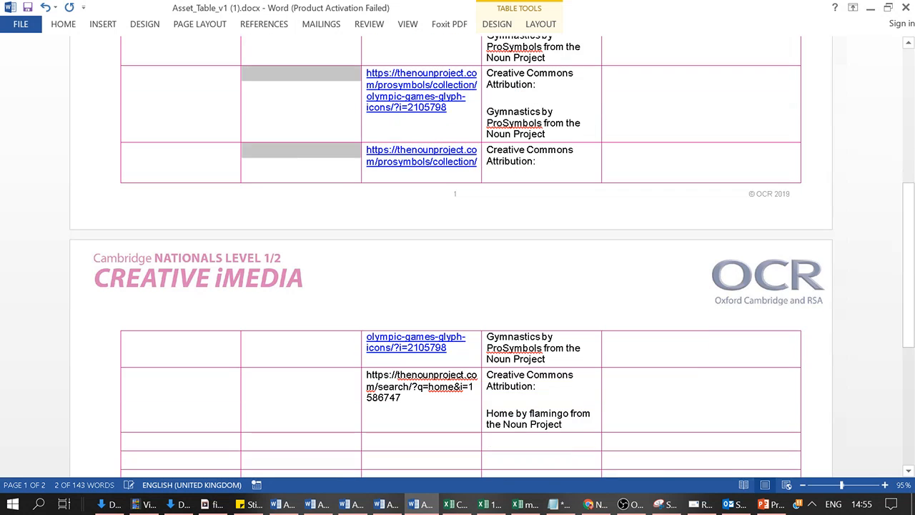
left_click(296, 163)
type("700x700px 72dpi")
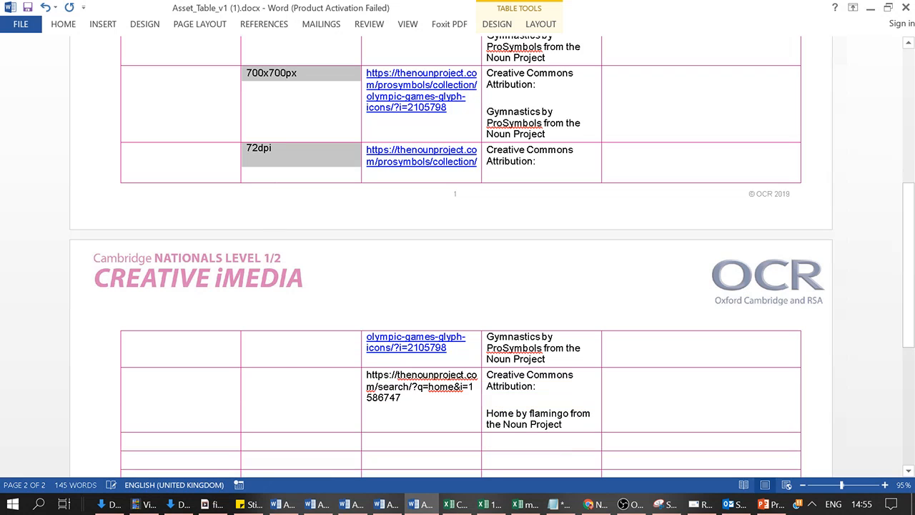
- Copy both lines, 700x700px and 72dpi, into the Properties cells of the other two Gymnastics rows and the Home row
scroll(336, 161, "up", 2)
left_click(332, 157)
left_click_drag(272, 73, 246, 60)
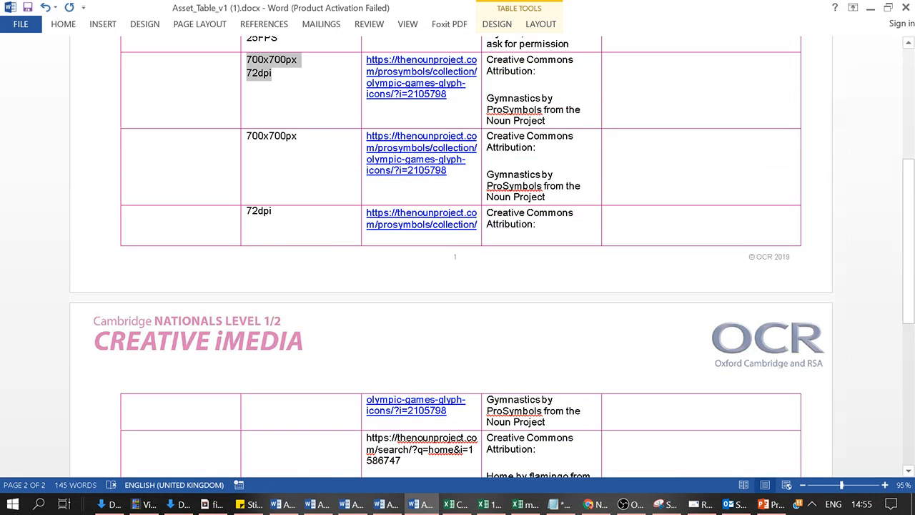
key("ctrl+c")
left_click_drag(297, 136, 246, 137)
key("ctrl+v")
left_click_drag(271, 224, 246, 211)
key("ctrl+v")
scroll(271, 312, "down", 3)
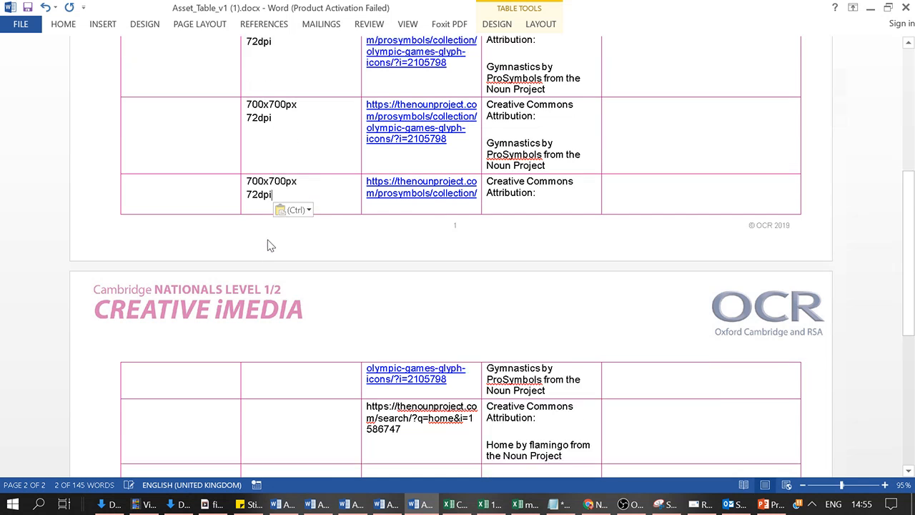
key("ctrl+v")
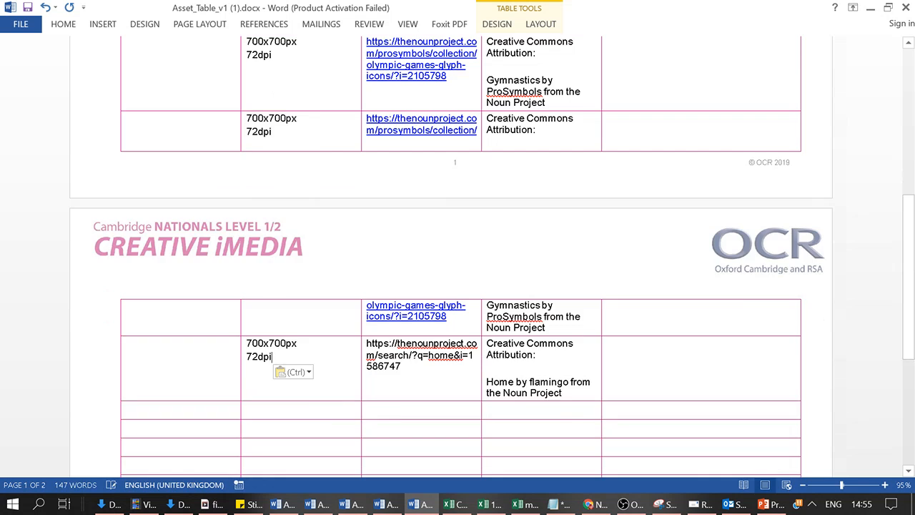
scroll(639, 322, "up", 7)
scroll(650, 265, "down", 6)
scroll(633, 285, "down", 1)
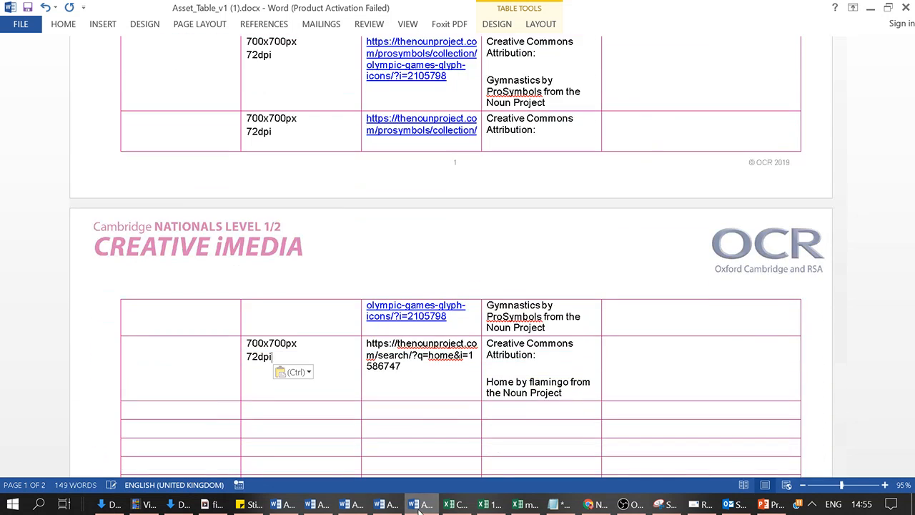
- Insert the four selected noun PNG icons from the Downloads folder onto the blank title slide in PowerPoint
mouse_move(599, 506)
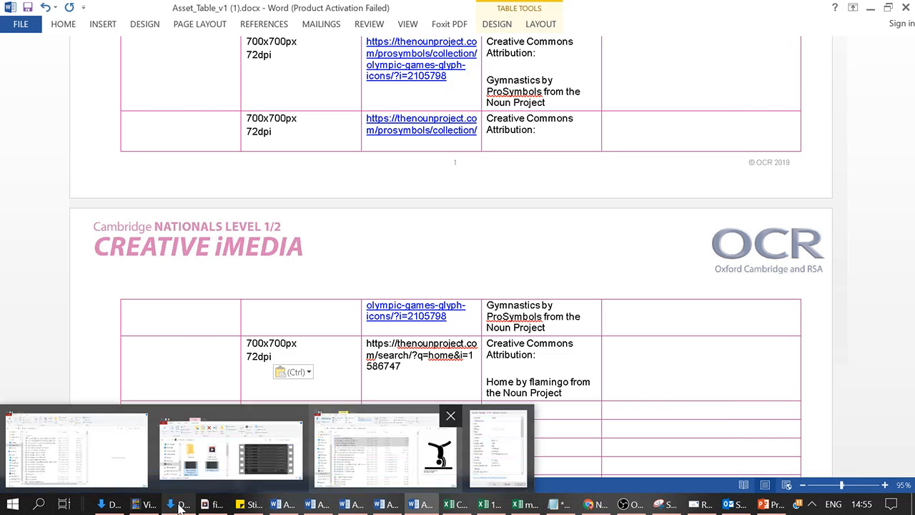
left_click(389, 447)
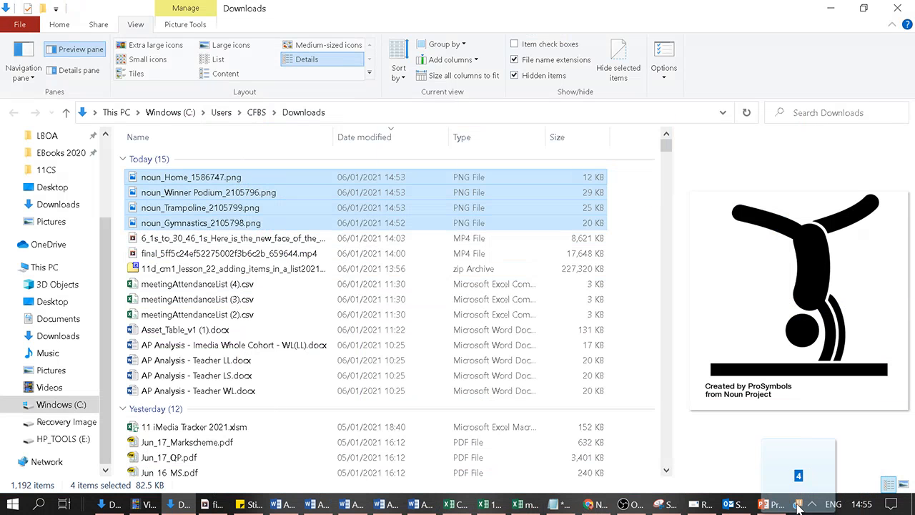
left_click(775, 505)
left_click_drag(778, 509, 493, 143)
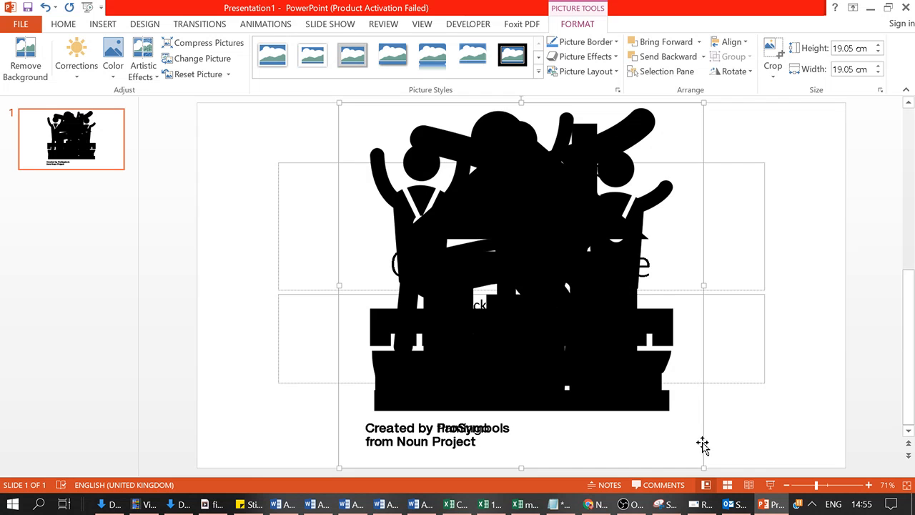
- Shrink the gymnastics icon to about 3.1 cm square and move it to the slide's upper-left area
left_click_drag(703, 467, 399, 164)
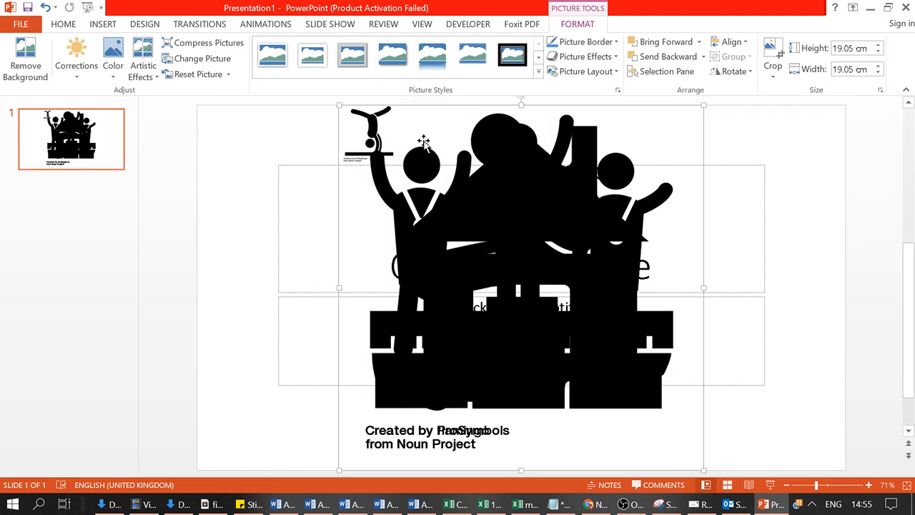
left_click_drag(379, 128, 267, 149)
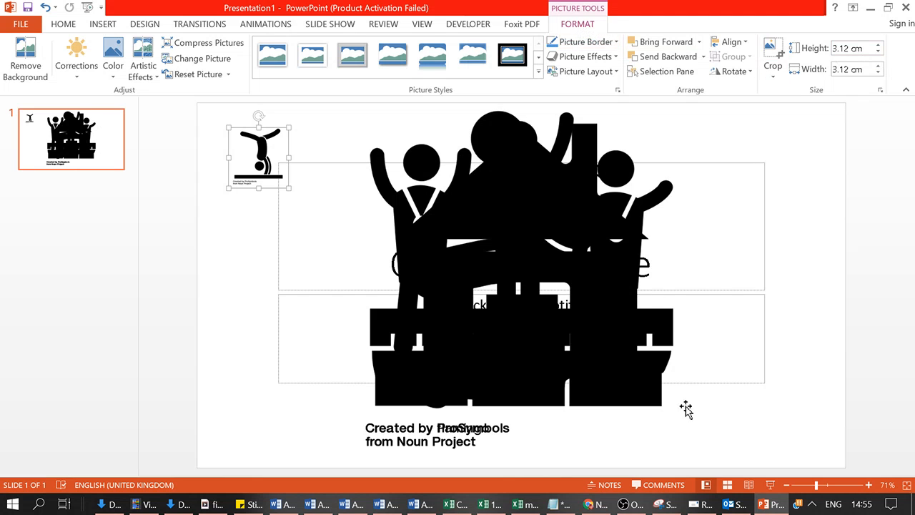
- Select the remaining overlapping full-size icons on the slide together
left_click(735, 466)
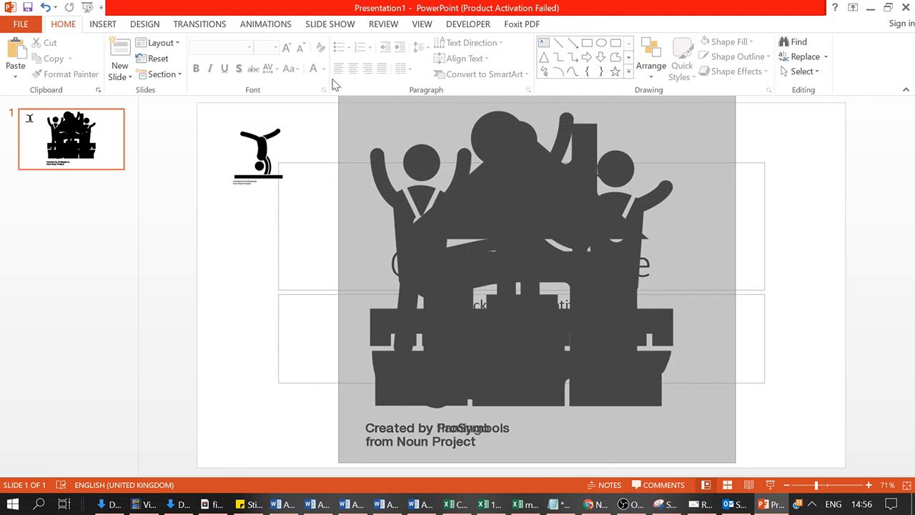